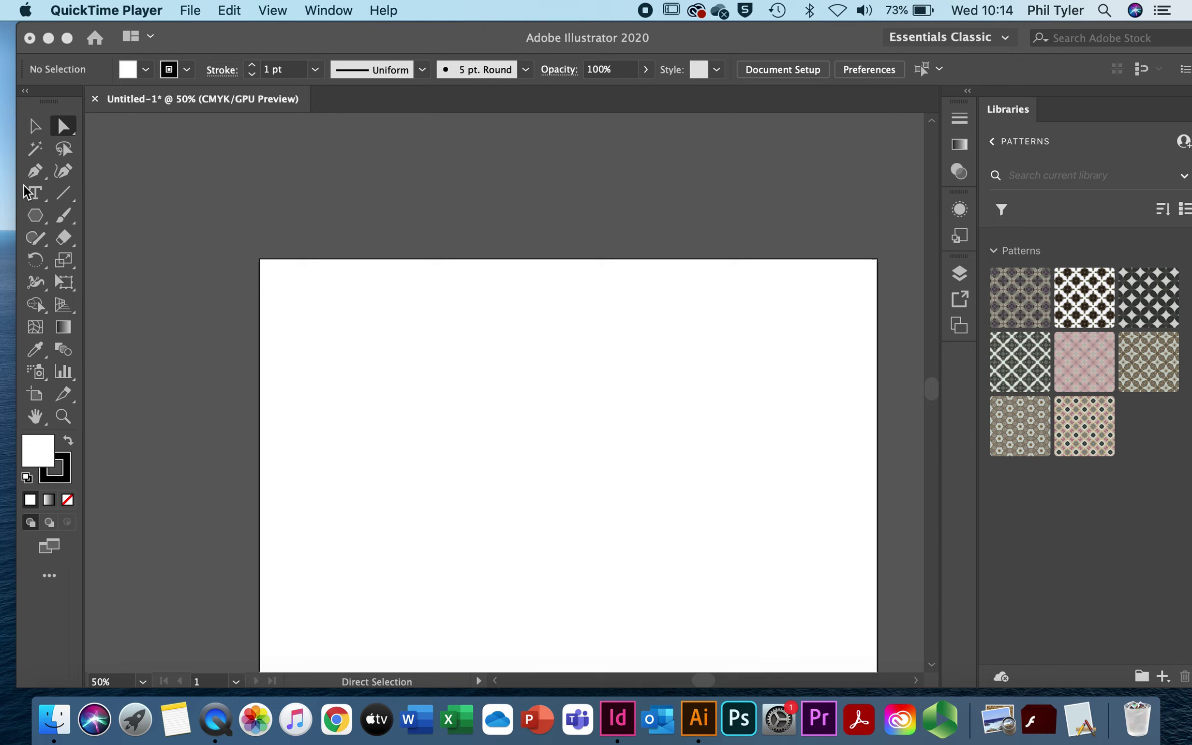
- Bring the Illustrator window to the front and pick the Pen tool
{"action": "left_click", "coordinate": [36, 167]}
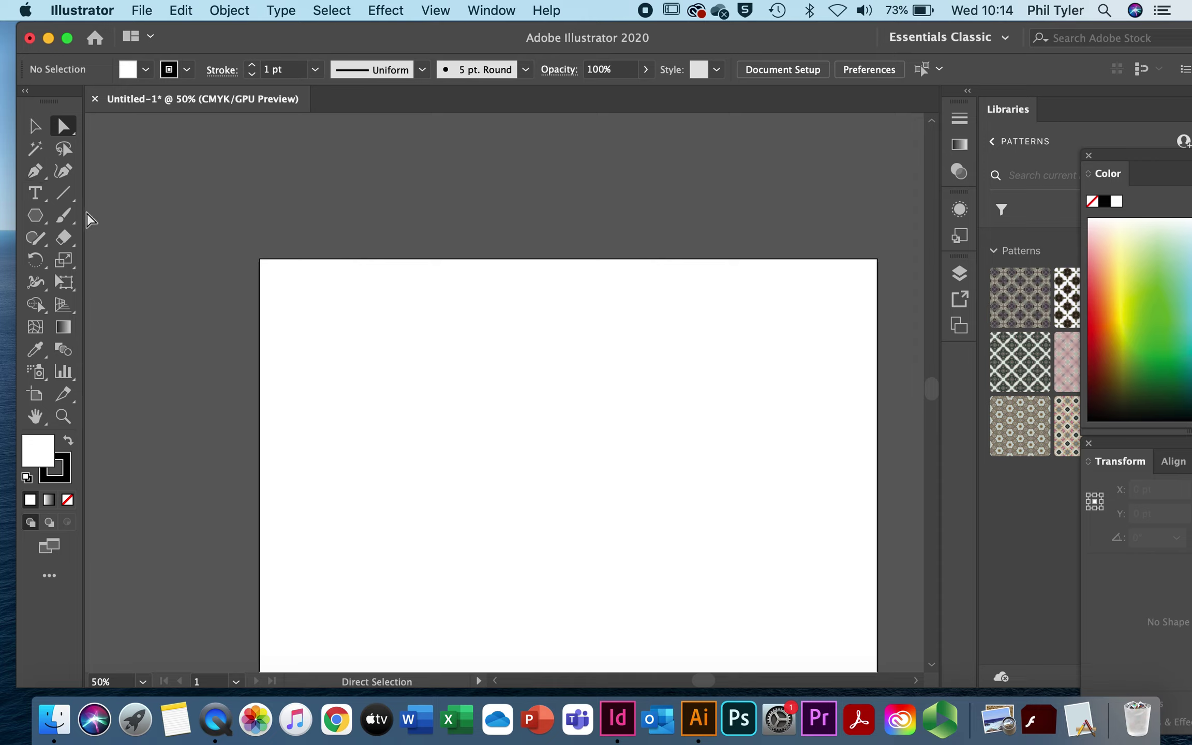
{"action": "left_click", "coordinate": [35, 172]}
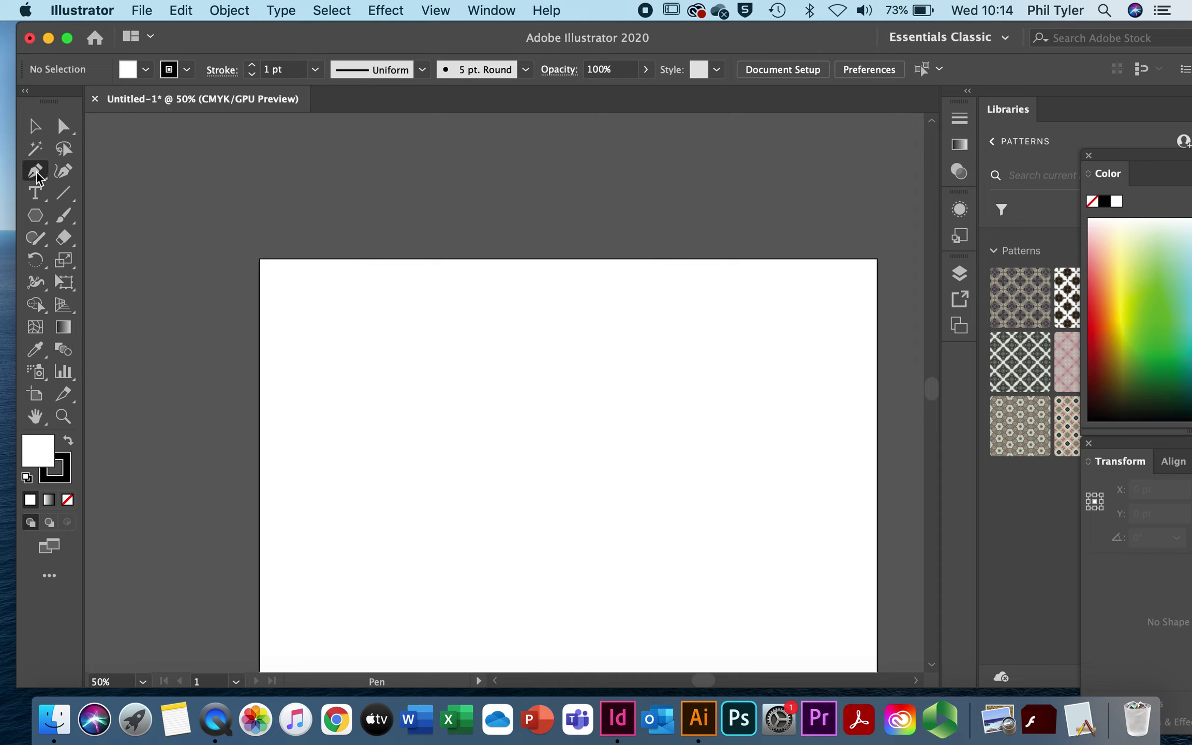
- Draw an eight-anchor closed polygon across the artboard with a notch cut into its bottom edge
{"action": "left_click", "coordinate": [333, 363]}
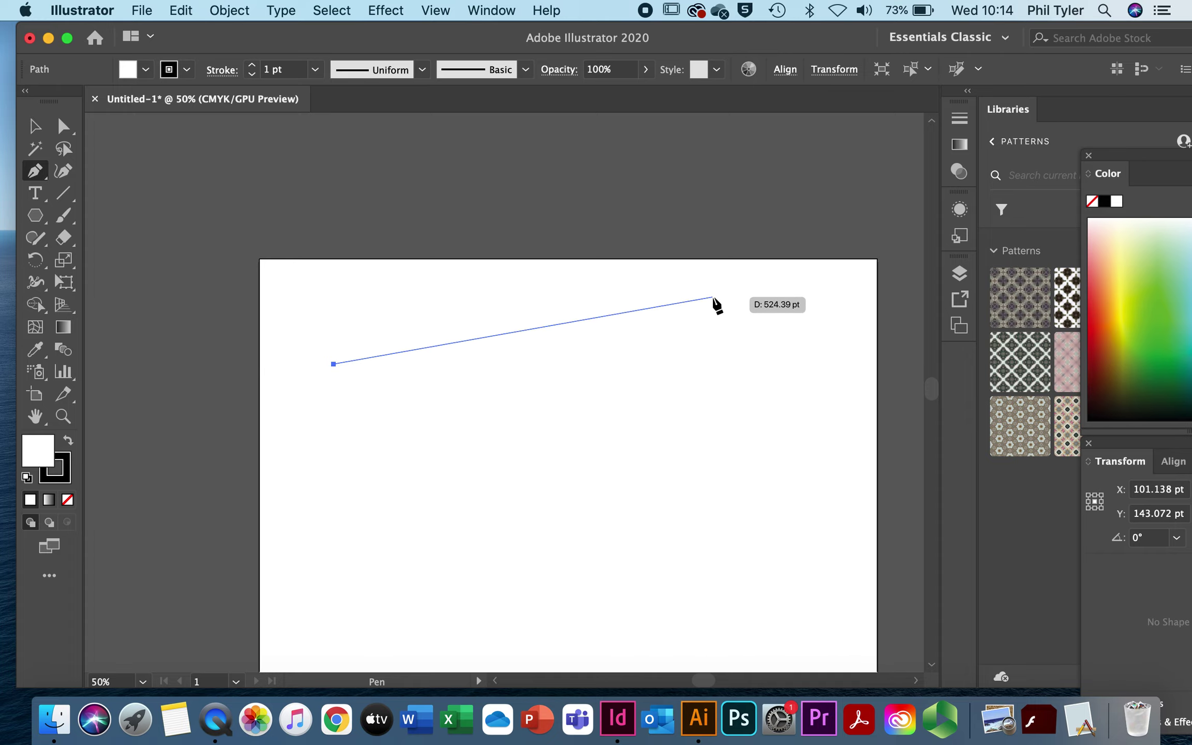
{"action": "left_click", "coordinate": [713, 298]}
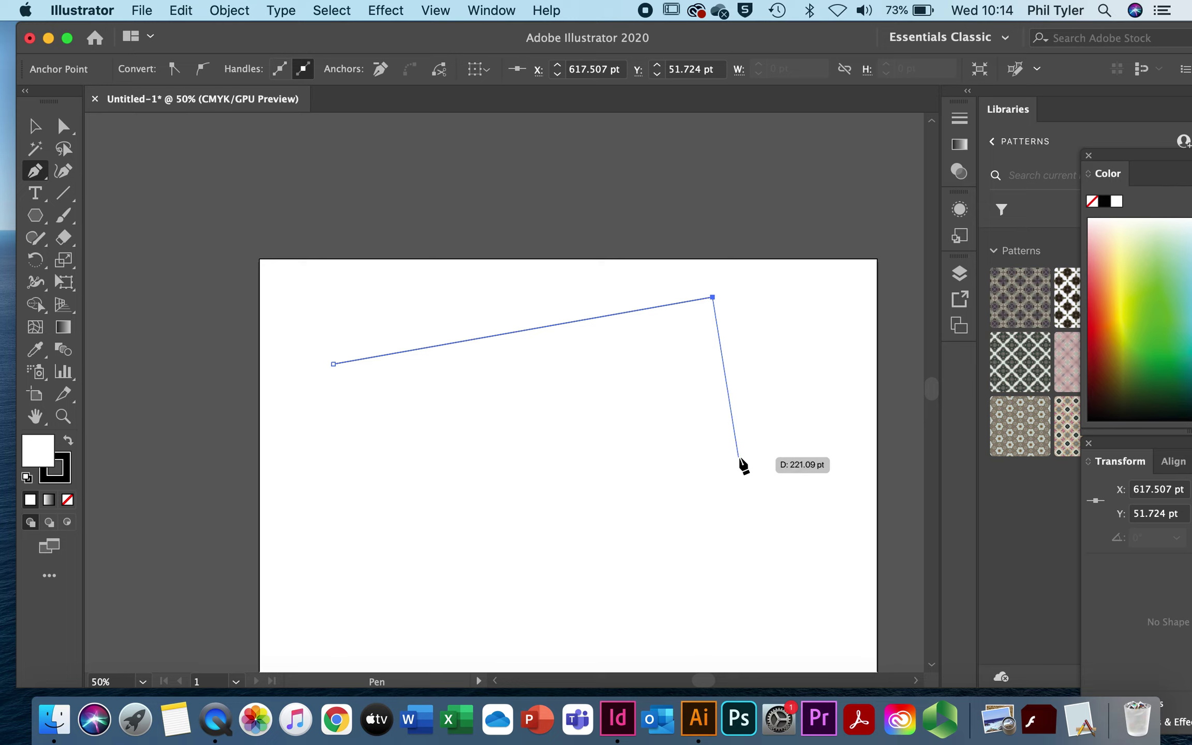
{"action": "left_click", "coordinate": [760, 602]}
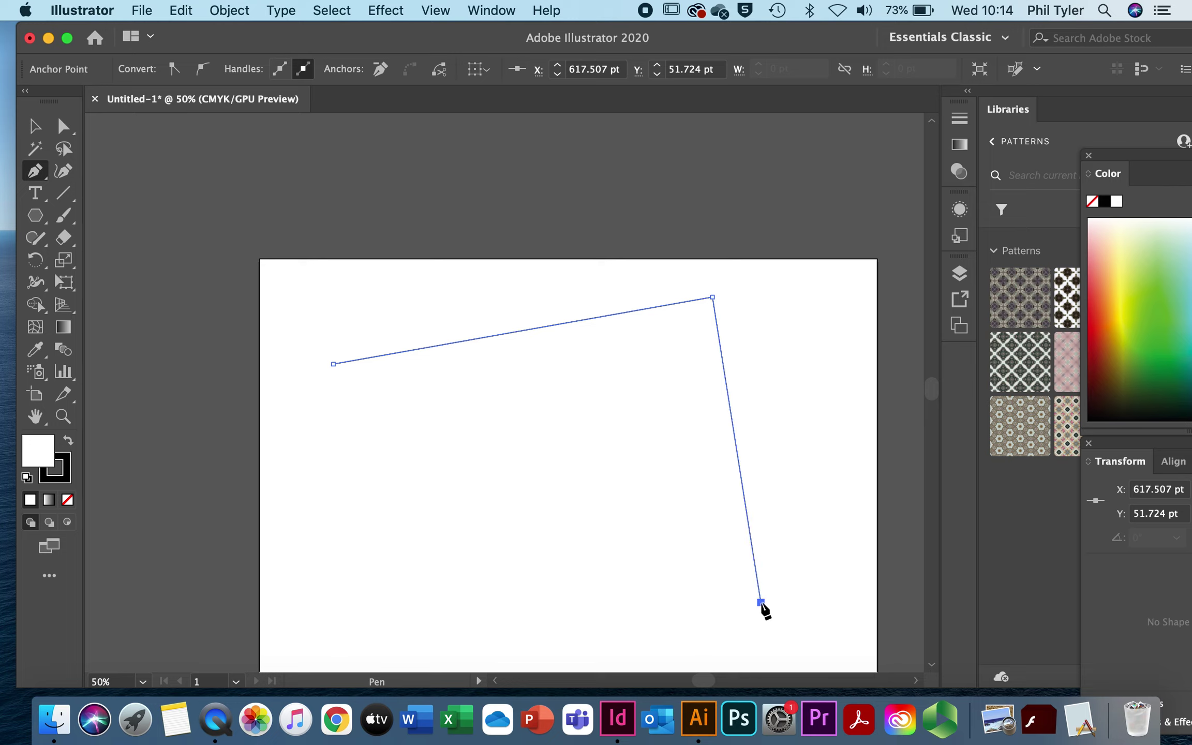
{"action": "left_click", "coordinate": [541, 614]}
{"action": "left_click", "coordinate": [641, 455]}
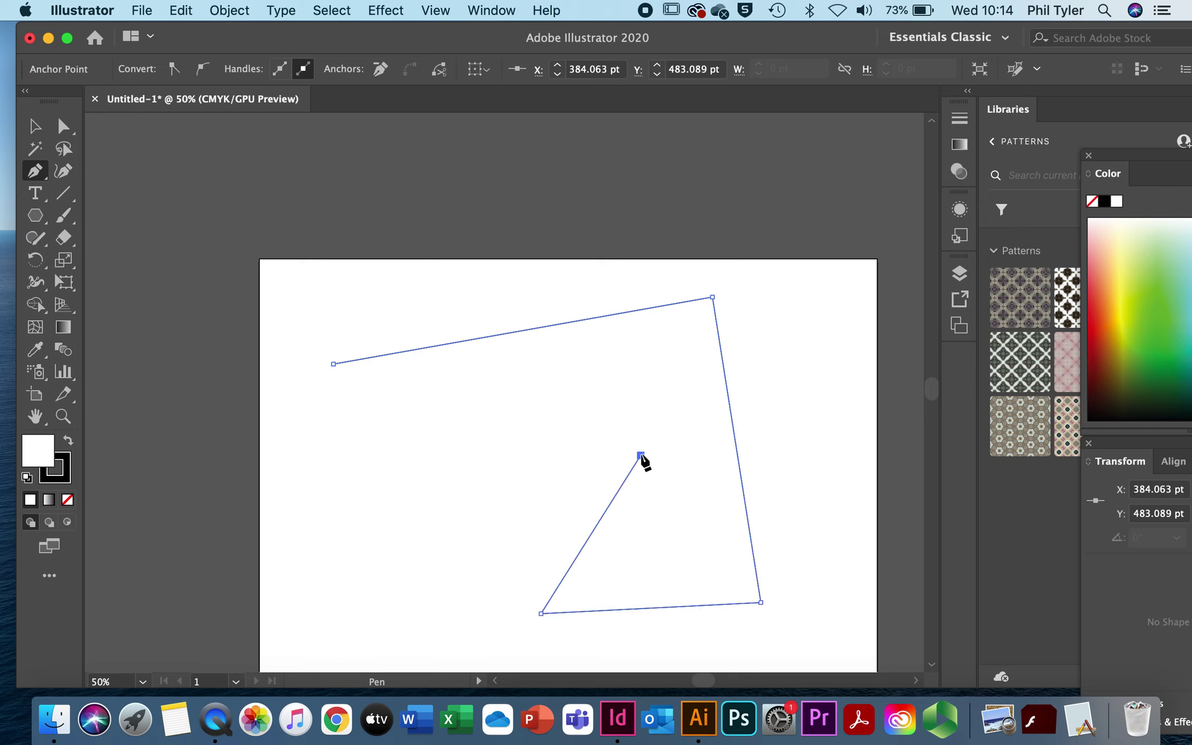
{"action": "left_click", "coordinate": [506, 460]}
{"action": "left_click", "coordinate": [445, 577]}
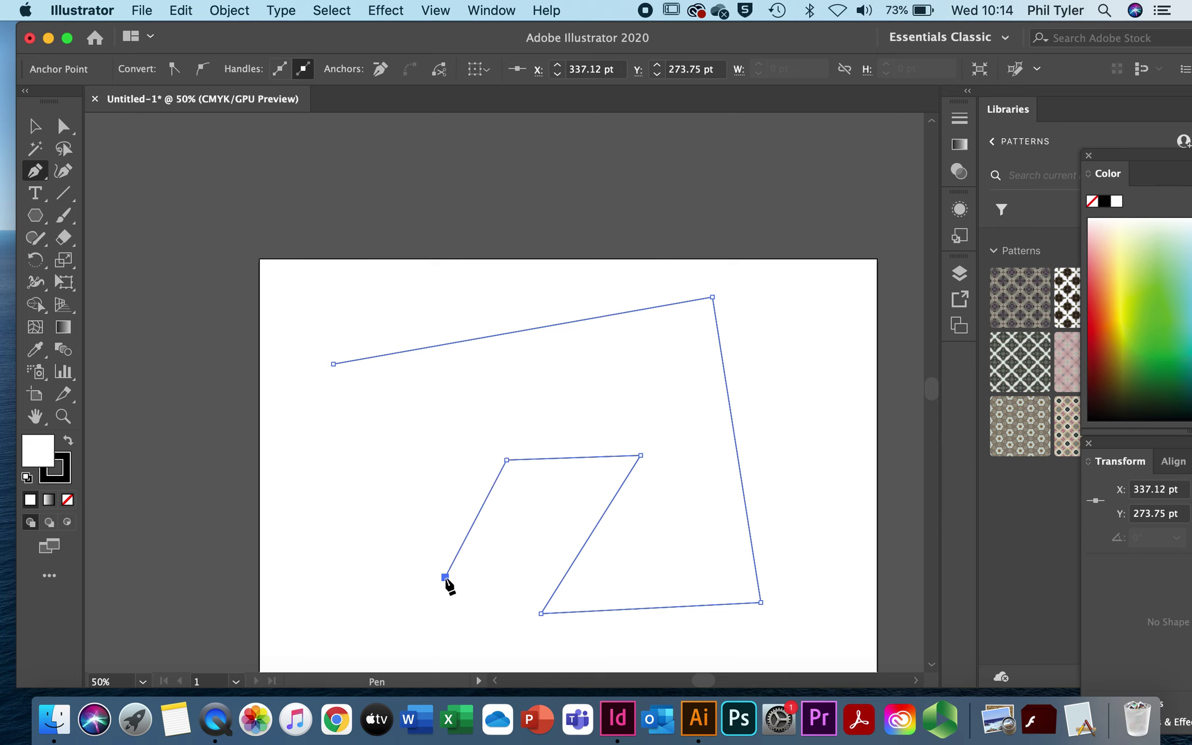
{"action": "left_click", "coordinate": [354, 581]}
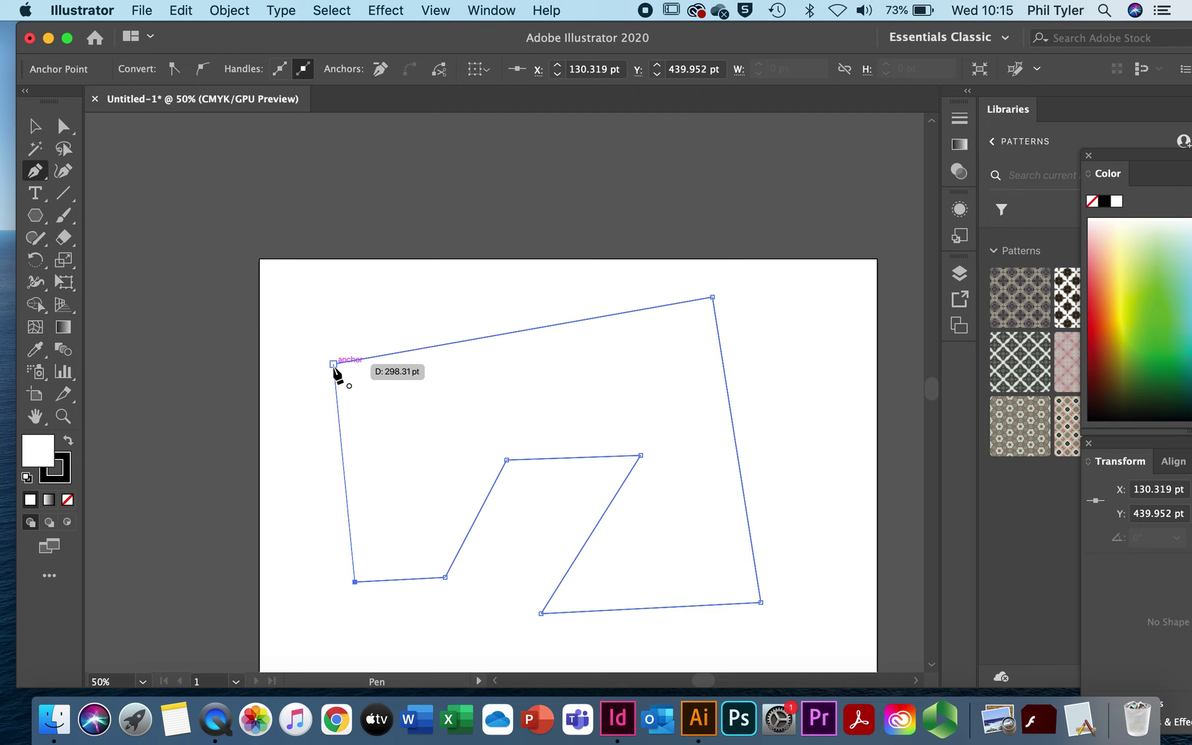
{"action": "left_click", "coordinate": [334, 365]}
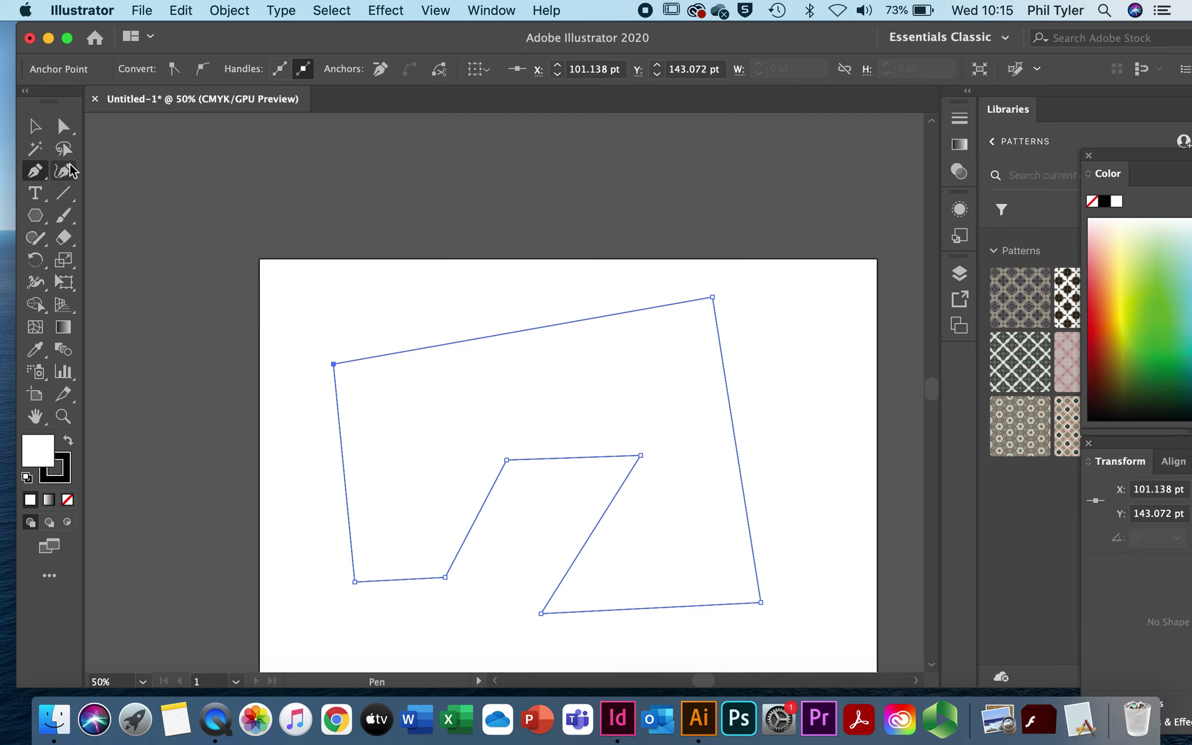
{"action": "left_click", "coordinate": [35, 135]}
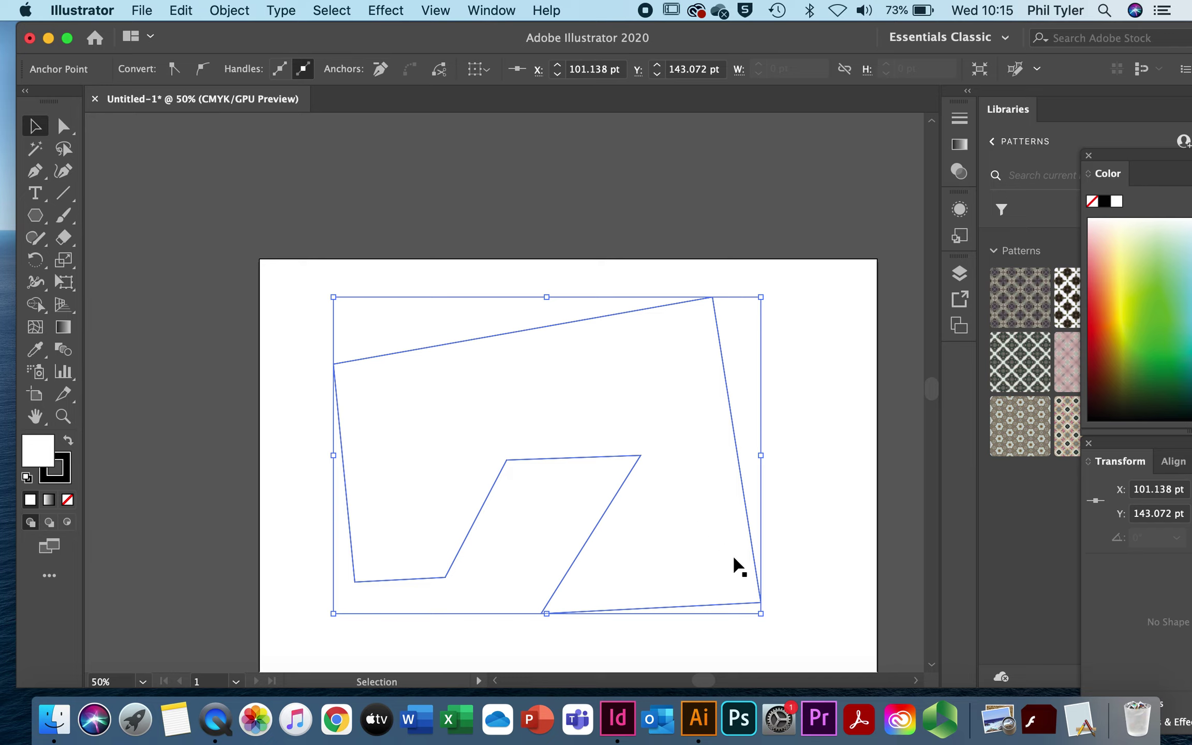
- Scale the notched polygon down and rotate it about a quarter turn into the lower left
{"action": "left_click_drag", "start_coordinate": [761, 614], "coordinate": [607, 594]}
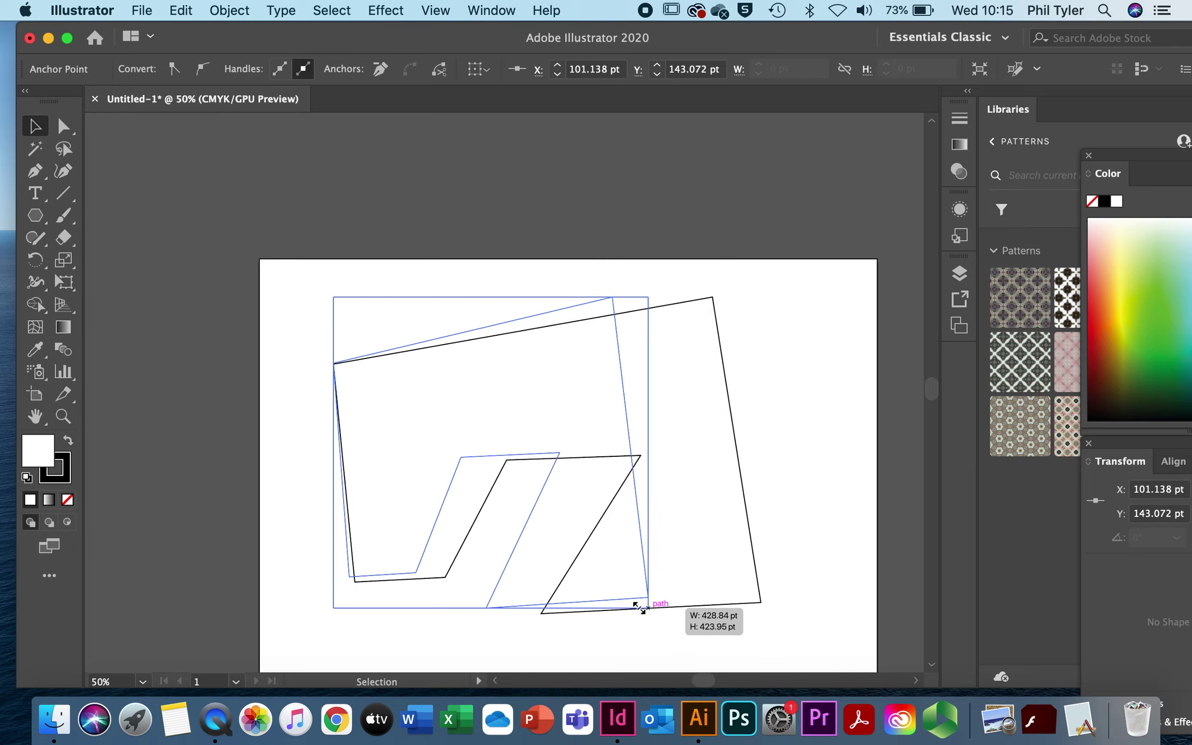
{"action": "left_click_drag", "start_coordinate": [606, 299], "coordinate": [599, 403]}
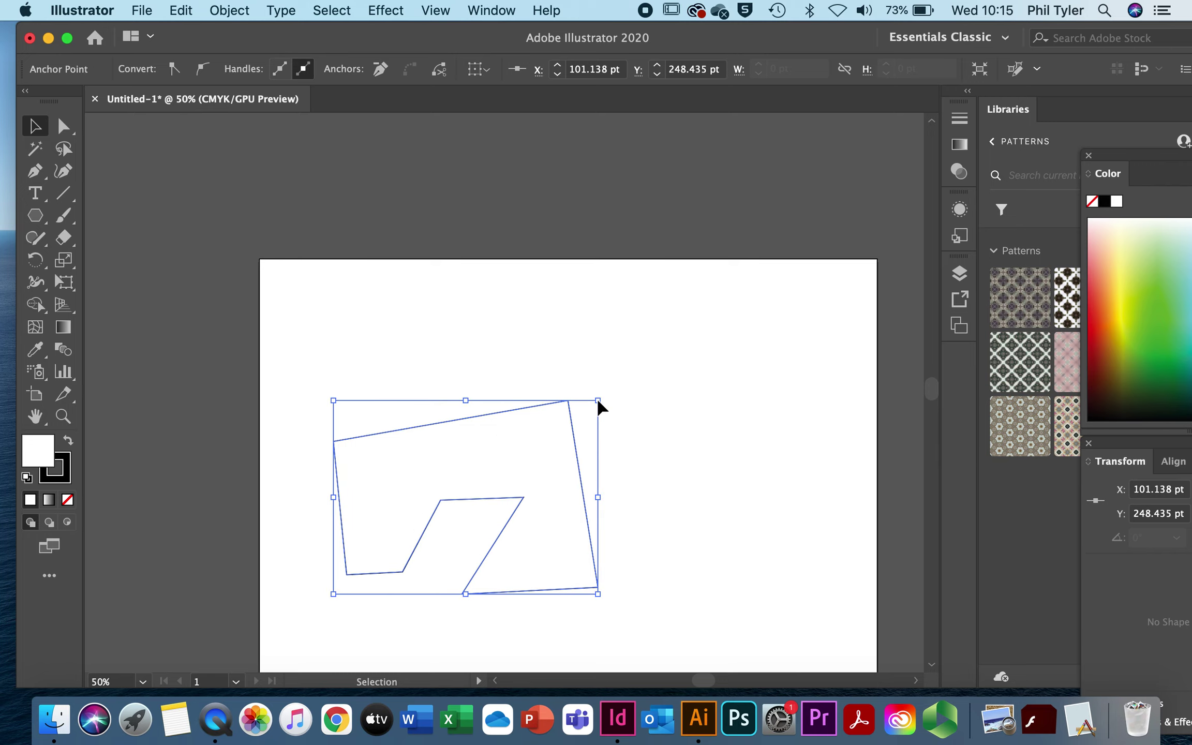
{"action": "mouse_move", "coordinate": [603, 393]}
{"action": "left_mouse_down"}
{"action": "mouse_move", "coordinate": [569, 594]}
{"action": "mouse_move", "coordinate": [540, 605]}
{"action": "left_mouse_up"}
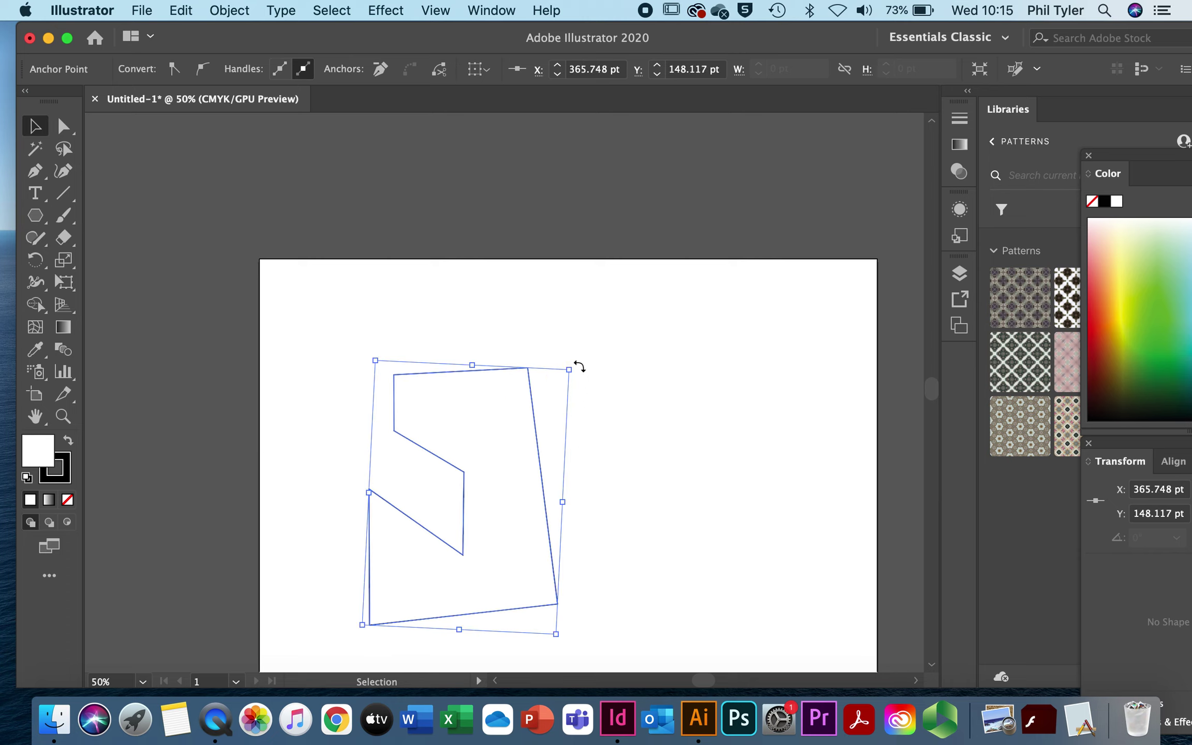
{"action": "left_click_drag", "start_coordinate": [569, 369], "coordinate": [638, 287]}
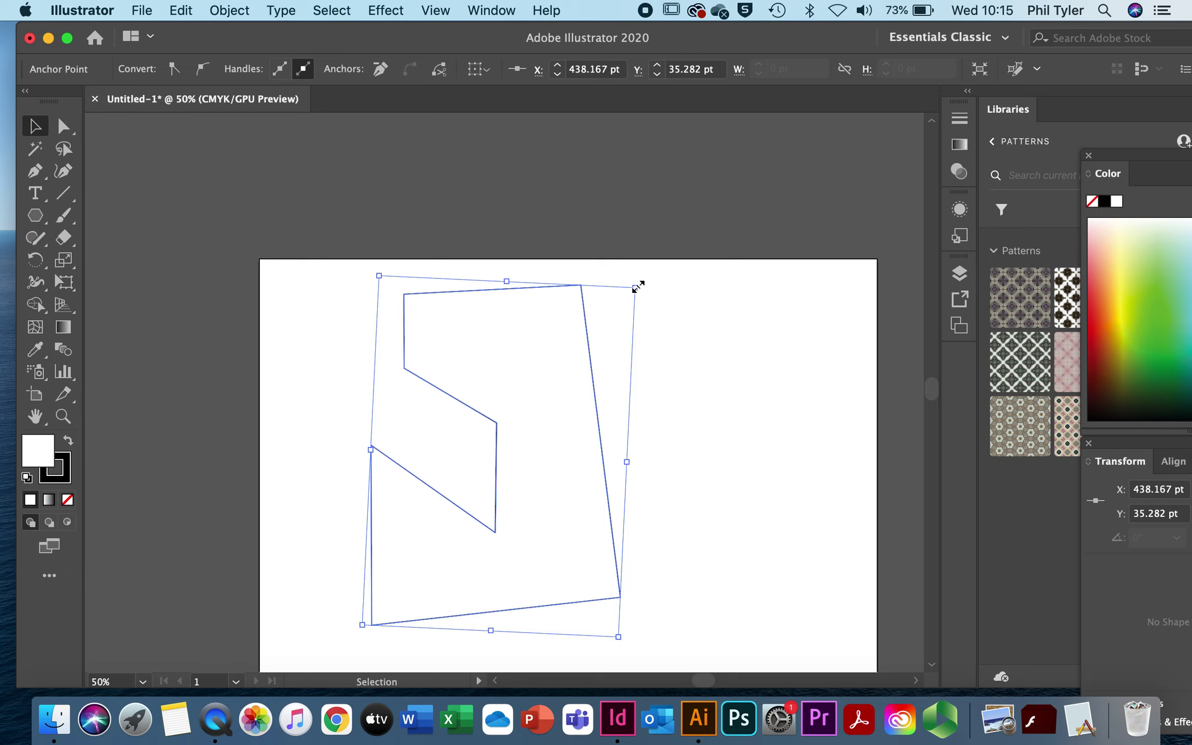
{"action": "left_click_drag", "start_coordinate": [638, 287], "coordinate": [541, 450]}
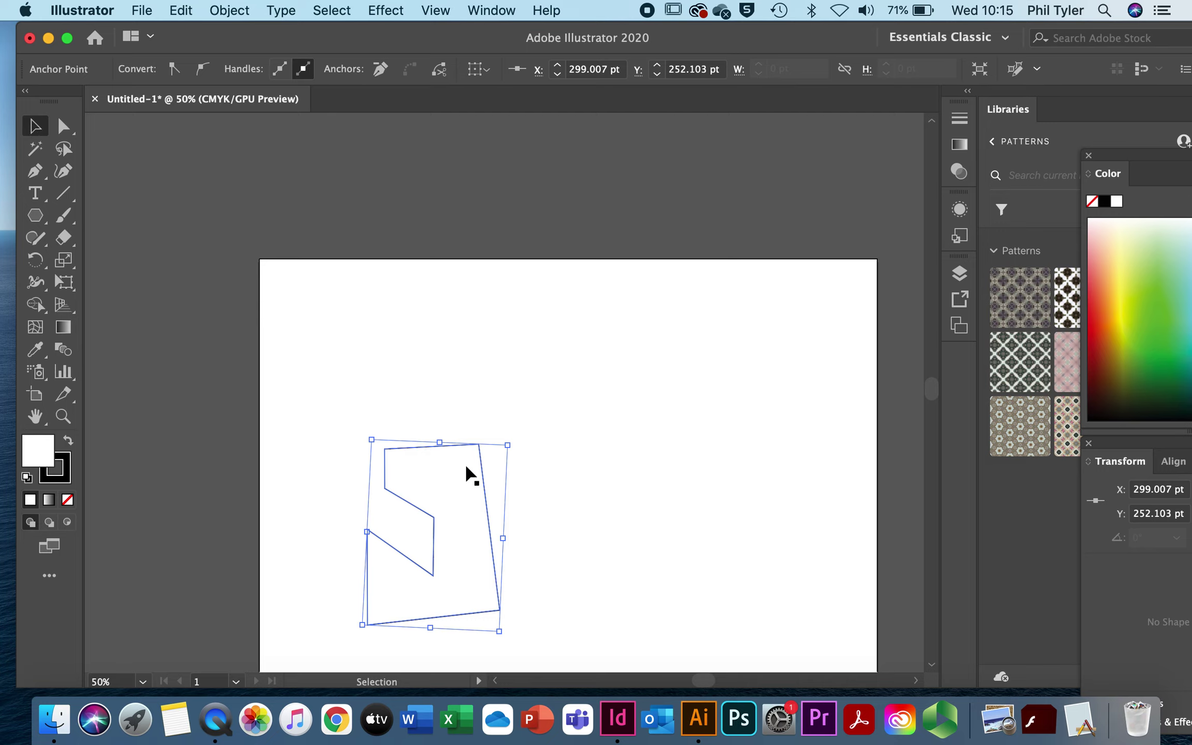
- Give the selected shape a red 5 pt stroke and a magenta fill from the swatches
{"action": "left_click", "coordinate": [431, 448]}
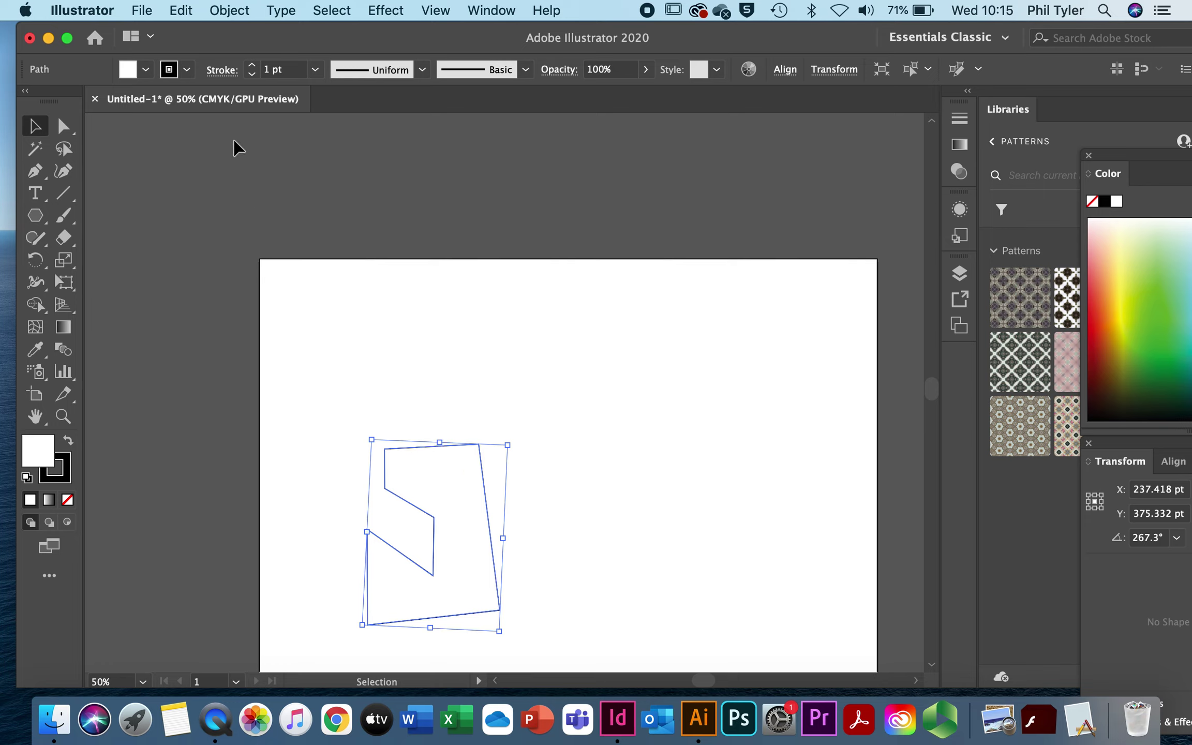
{"action": "left_click", "coordinate": [170, 69]}
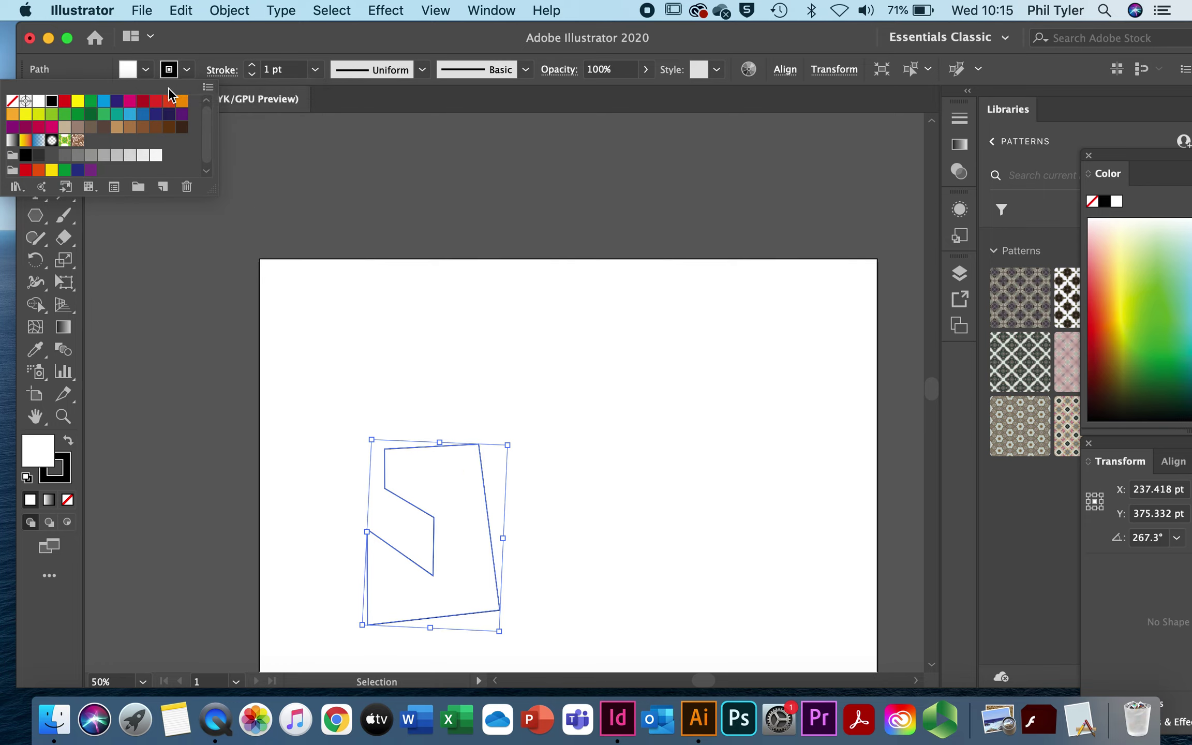
{"action": "left_click", "coordinate": [156, 101]}
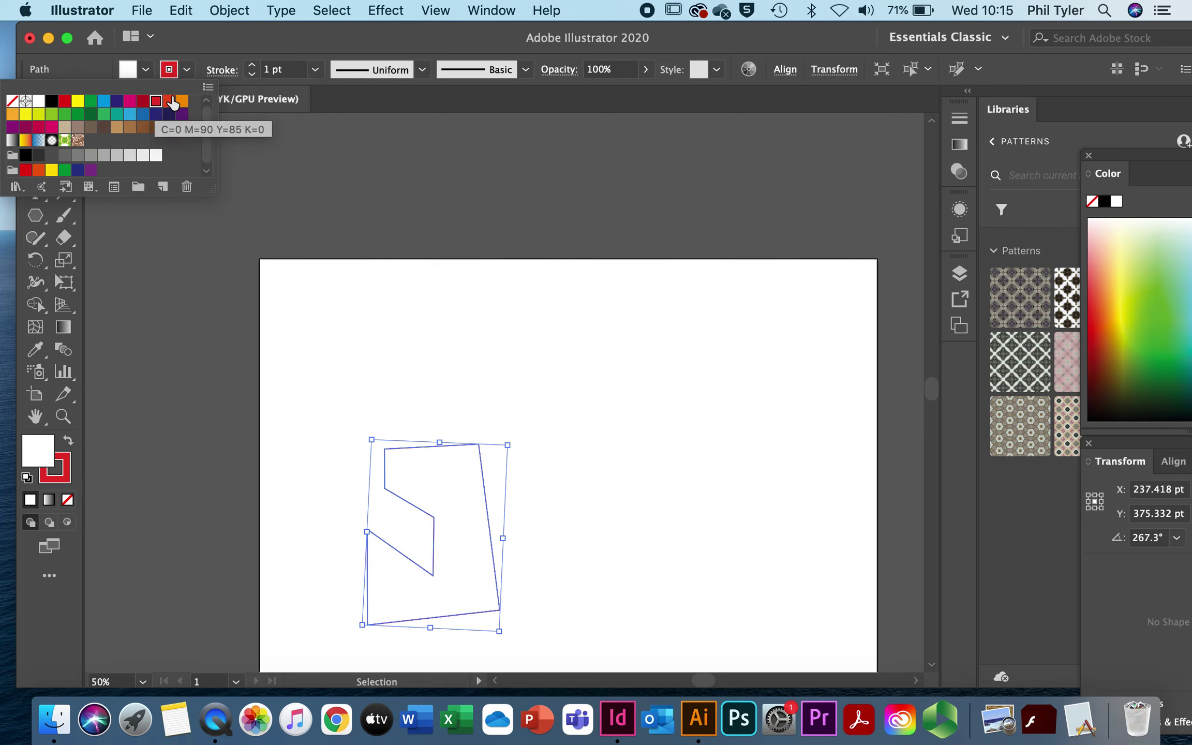
{"action": "left_click", "coordinate": [315, 71]}
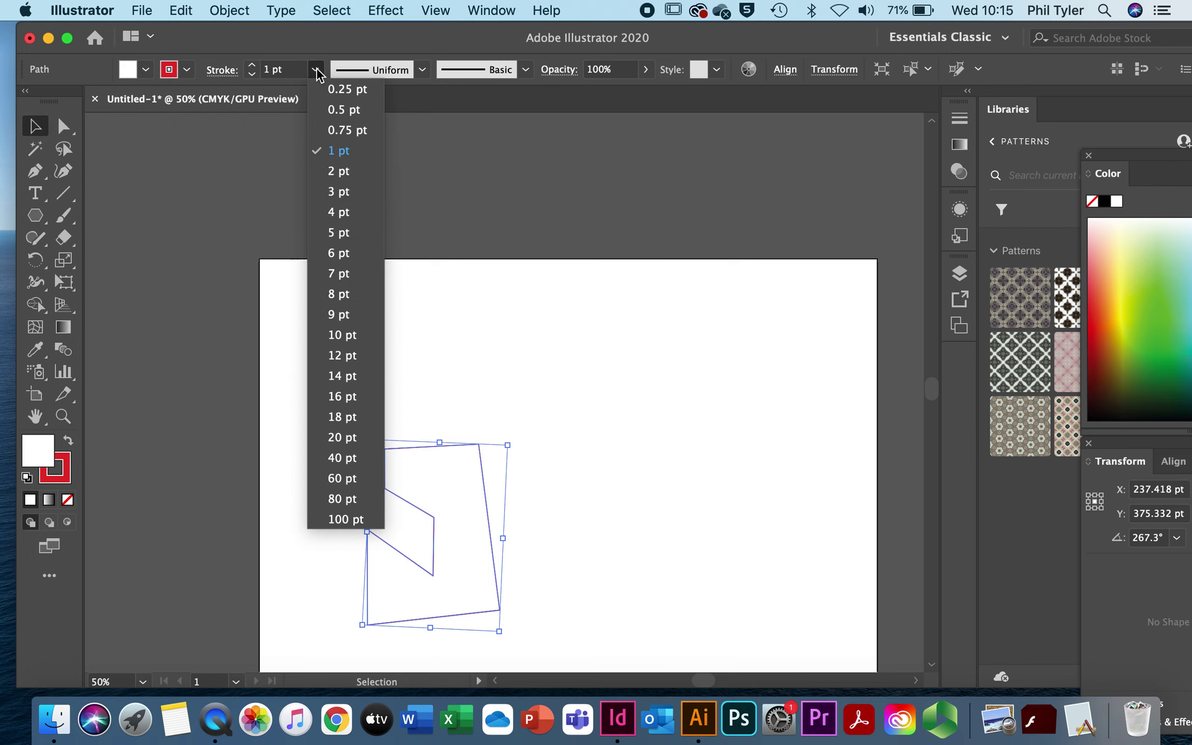
{"action": "left_click", "coordinate": [338, 233]}
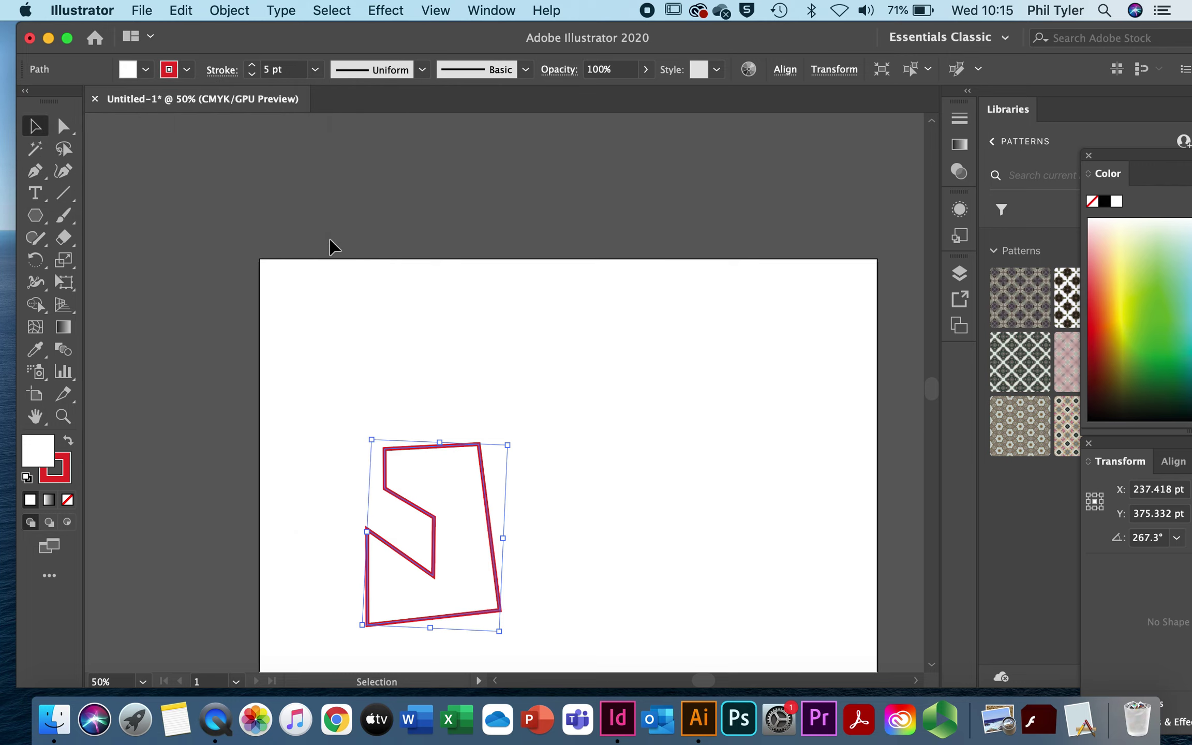
{"action": "left_click", "coordinate": [146, 69]}
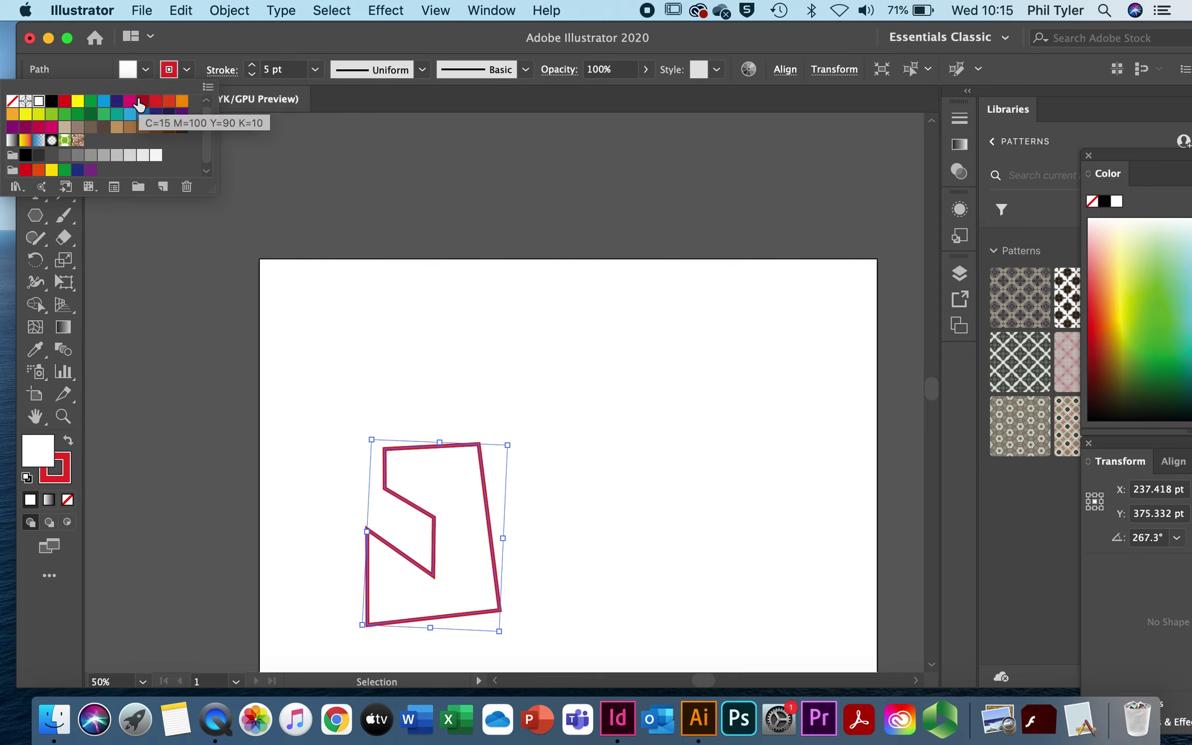
{"action": "left_click", "coordinate": [130, 101]}
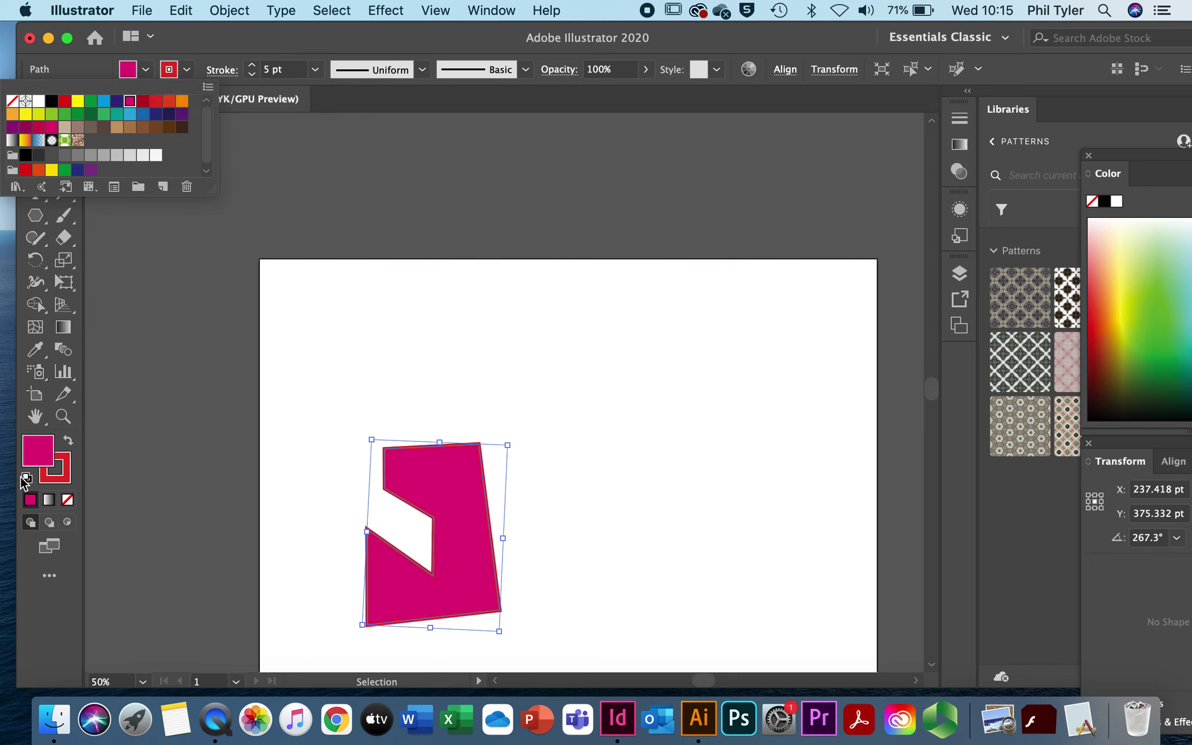
{"action": "left_click", "coordinate": [45, 450]}
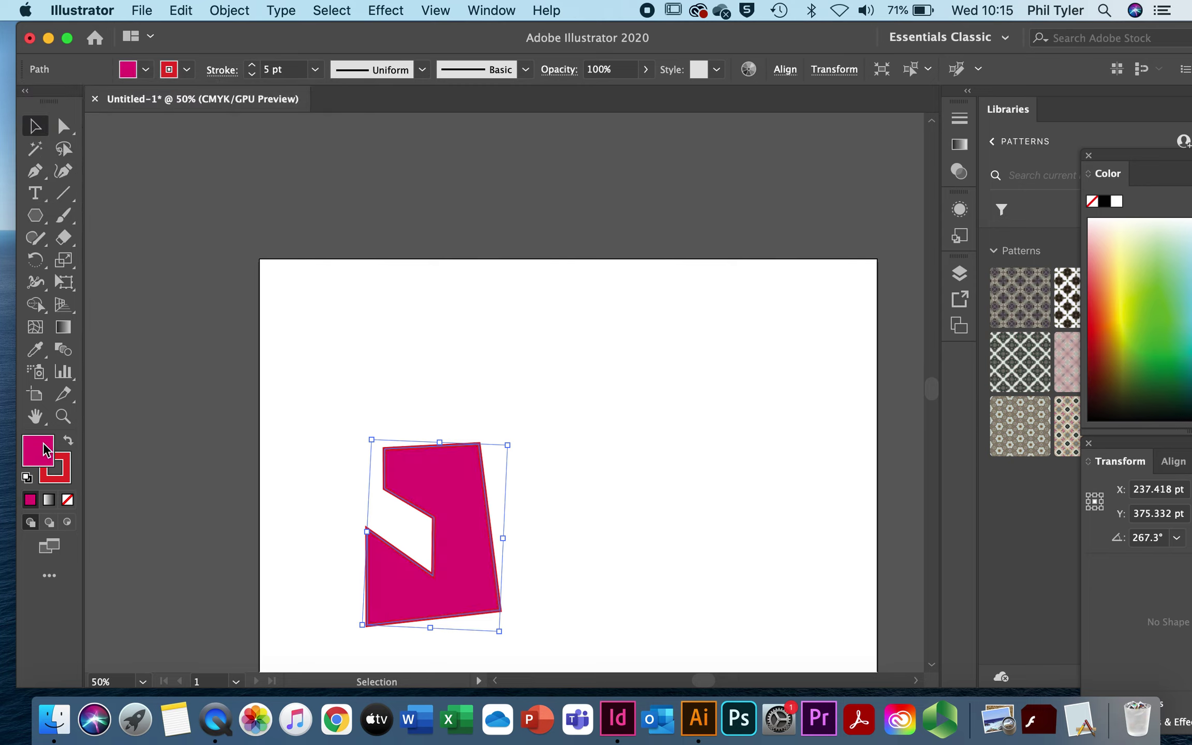
- Change the fill to dark magenta 601241 and the stroke to deep red C42622
{"action": "double_click", "coordinate": [45, 450]}
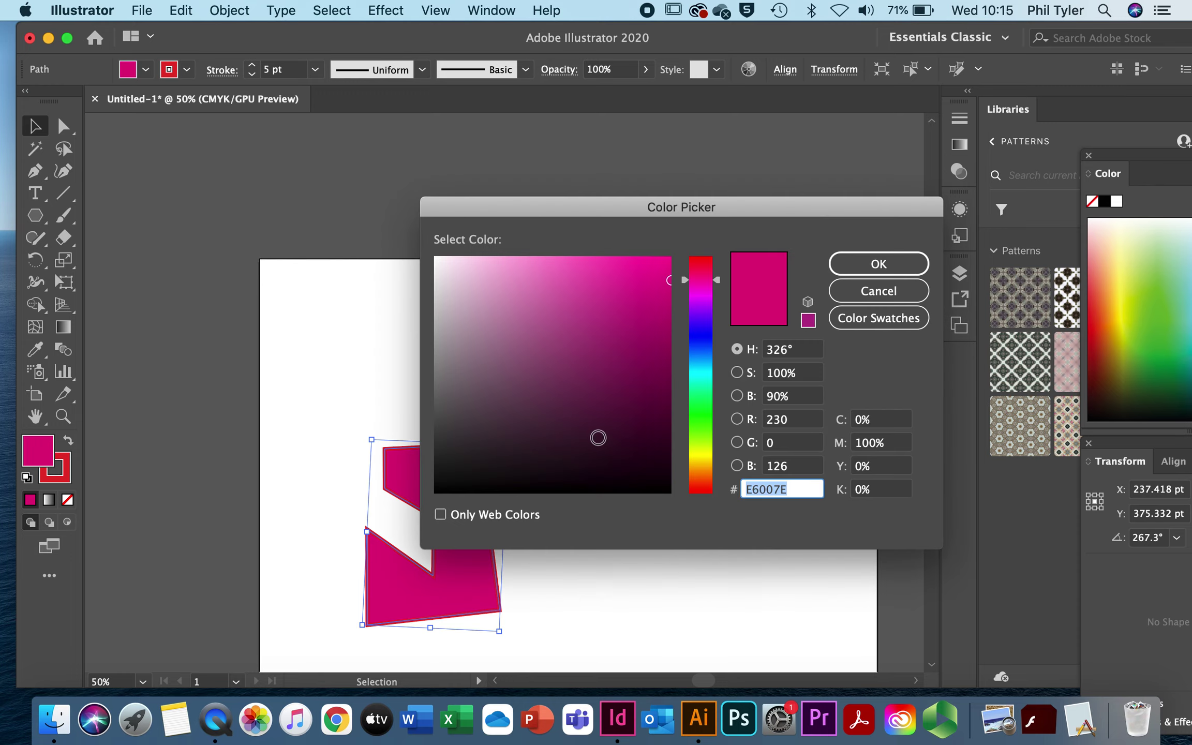
{"action": "left_click", "coordinate": [625, 403]}
{"action": "left_click", "coordinate": [884, 262]}
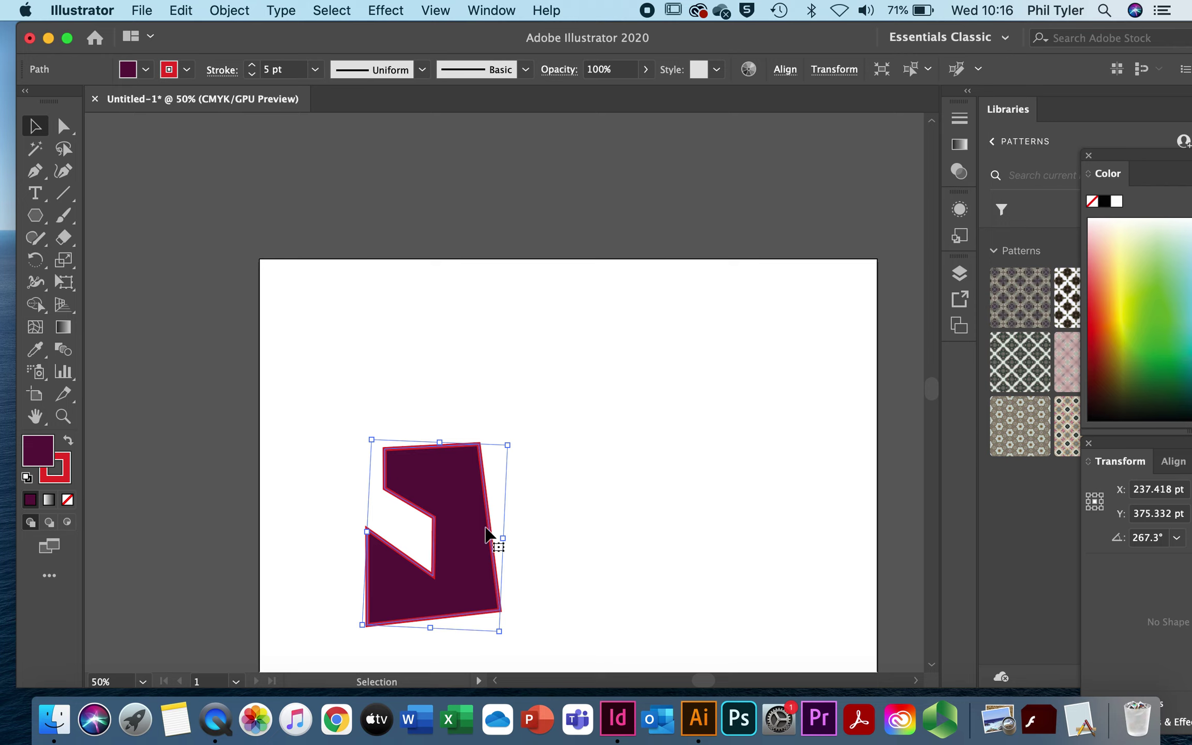
{"action": "left_click", "coordinate": [69, 480]}
{"action": "double_click", "coordinate": [68, 480]}
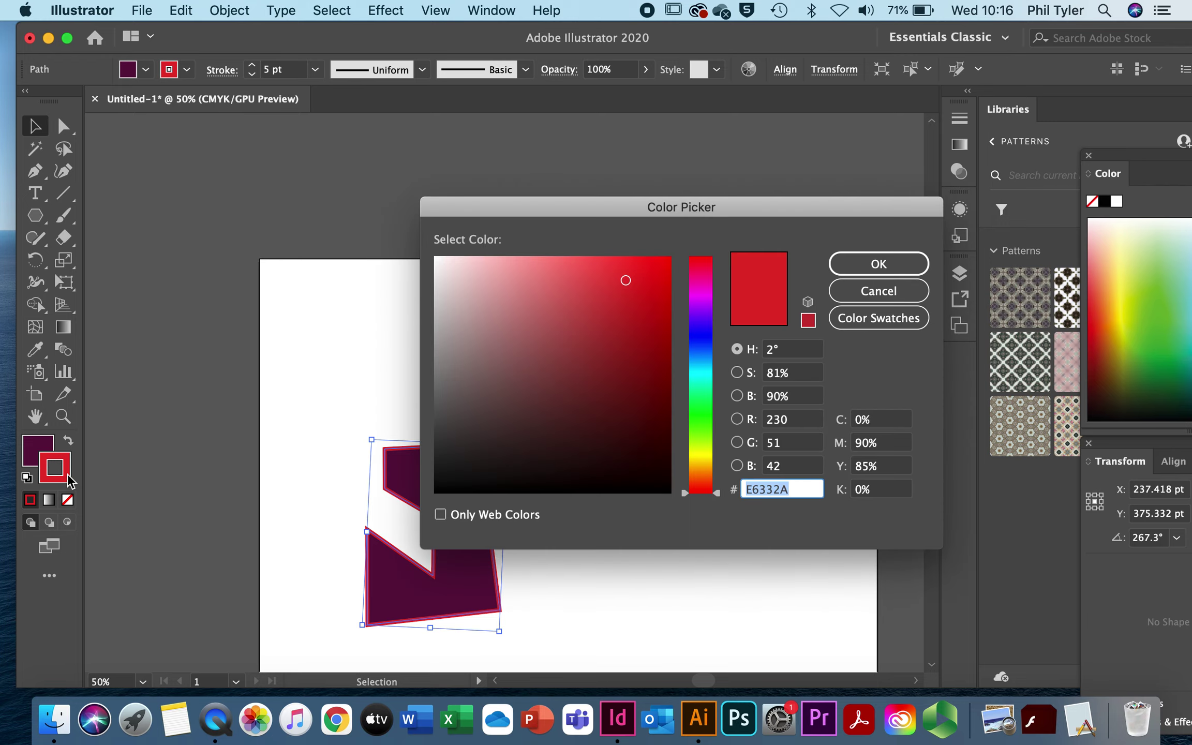
{"action": "left_click", "coordinate": [630, 310]}
{"action": "left_click", "coordinate": [874, 268]}
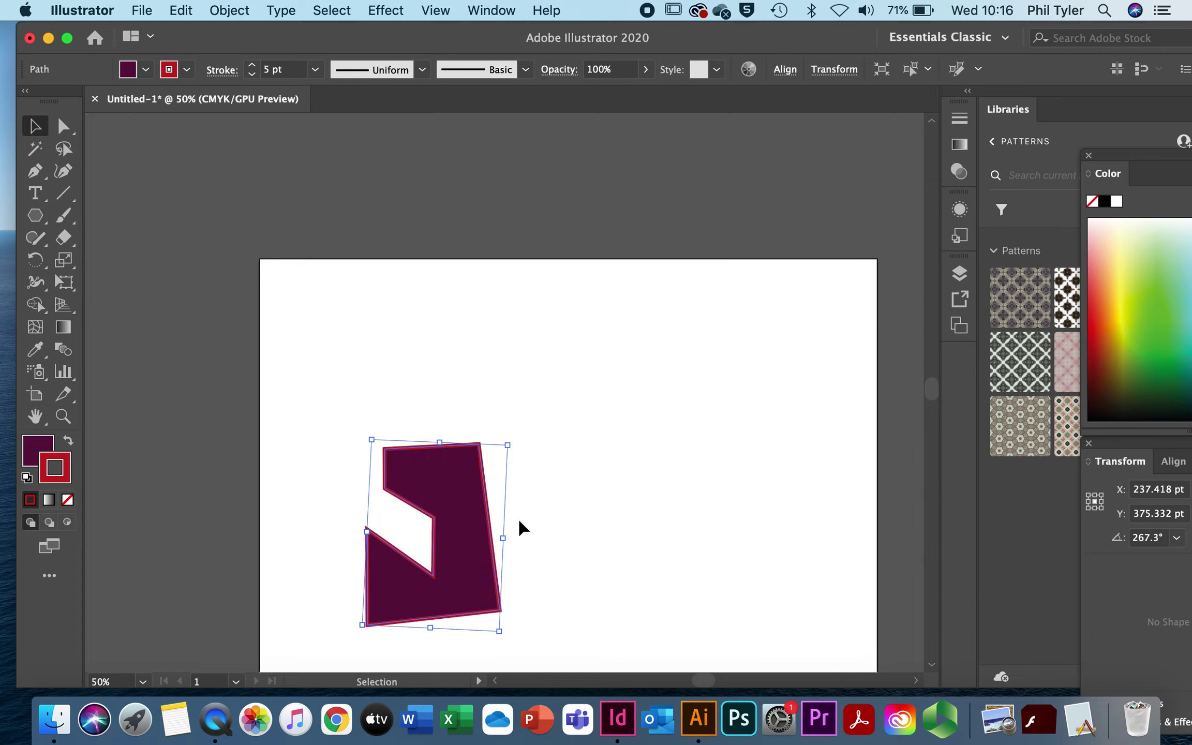
- Round only the top-right corner and drag the notch's inner anchor left into a sharp wedge
{"action": "left_click", "coordinate": [63, 124]}
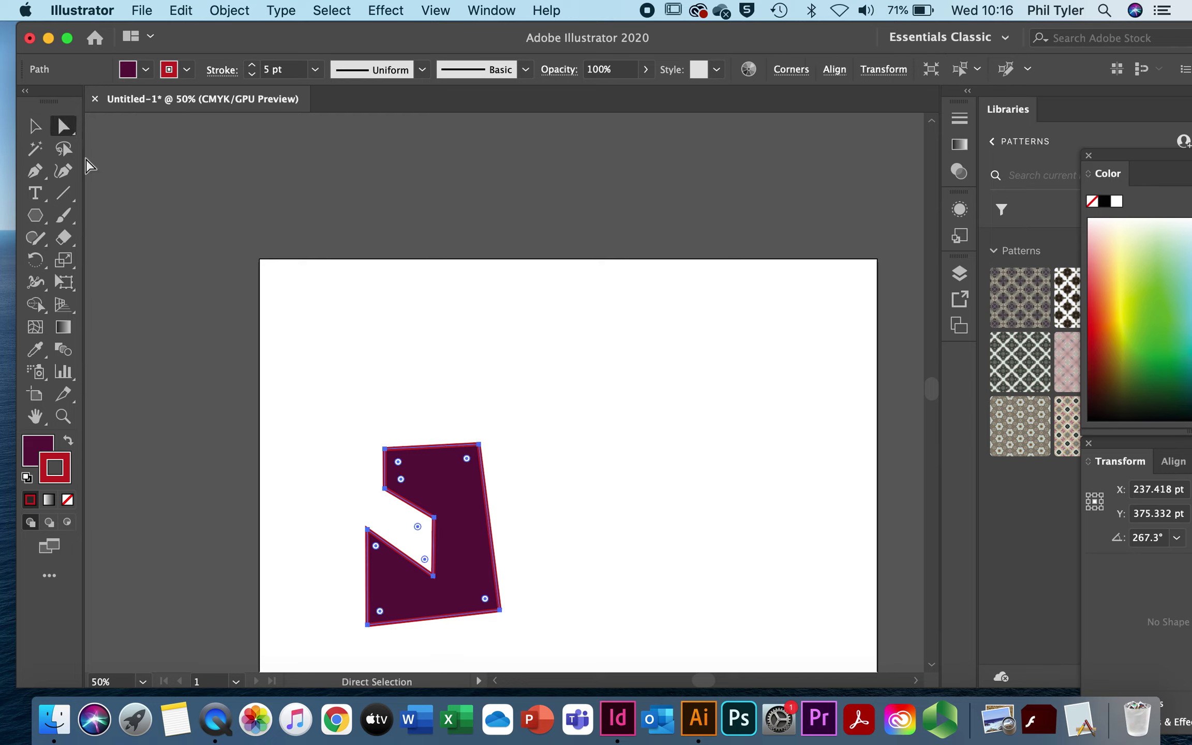
{"action": "left_click_drag", "start_coordinate": [466, 459], "coordinate": [447, 519]}
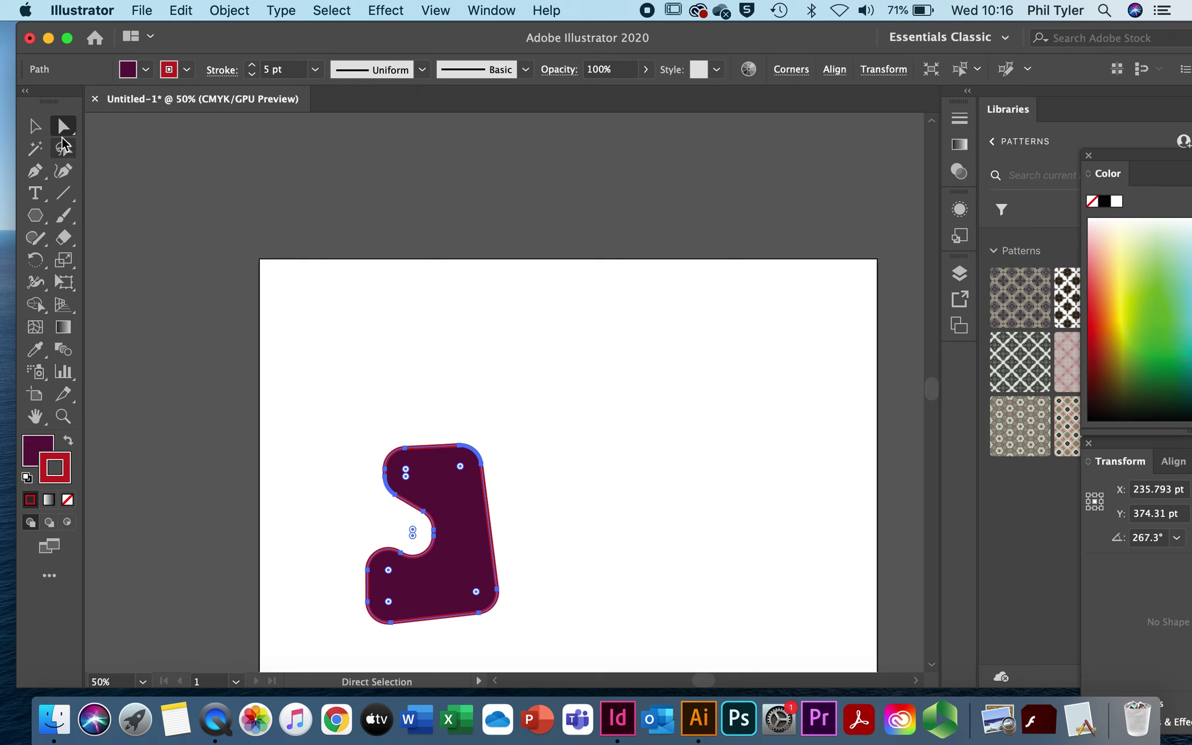
{"action": "key", "text": "ctrl+z"}
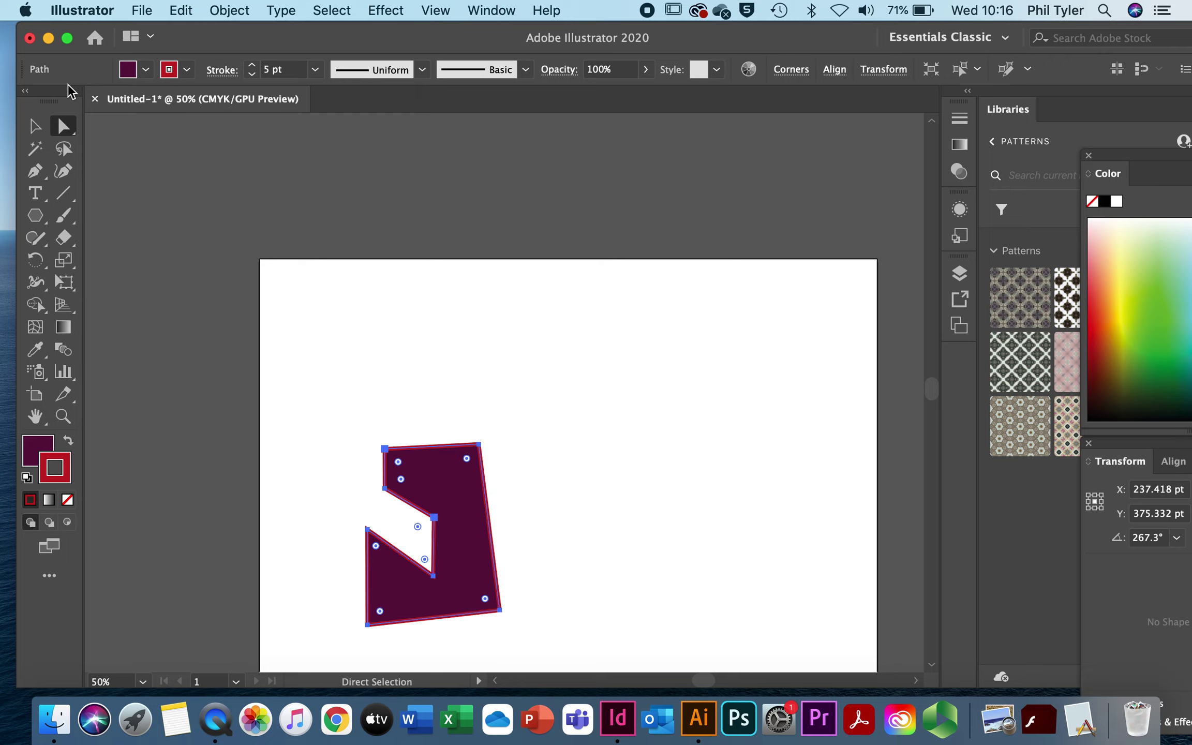
{"action": "left_click", "coordinate": [479, 445]}
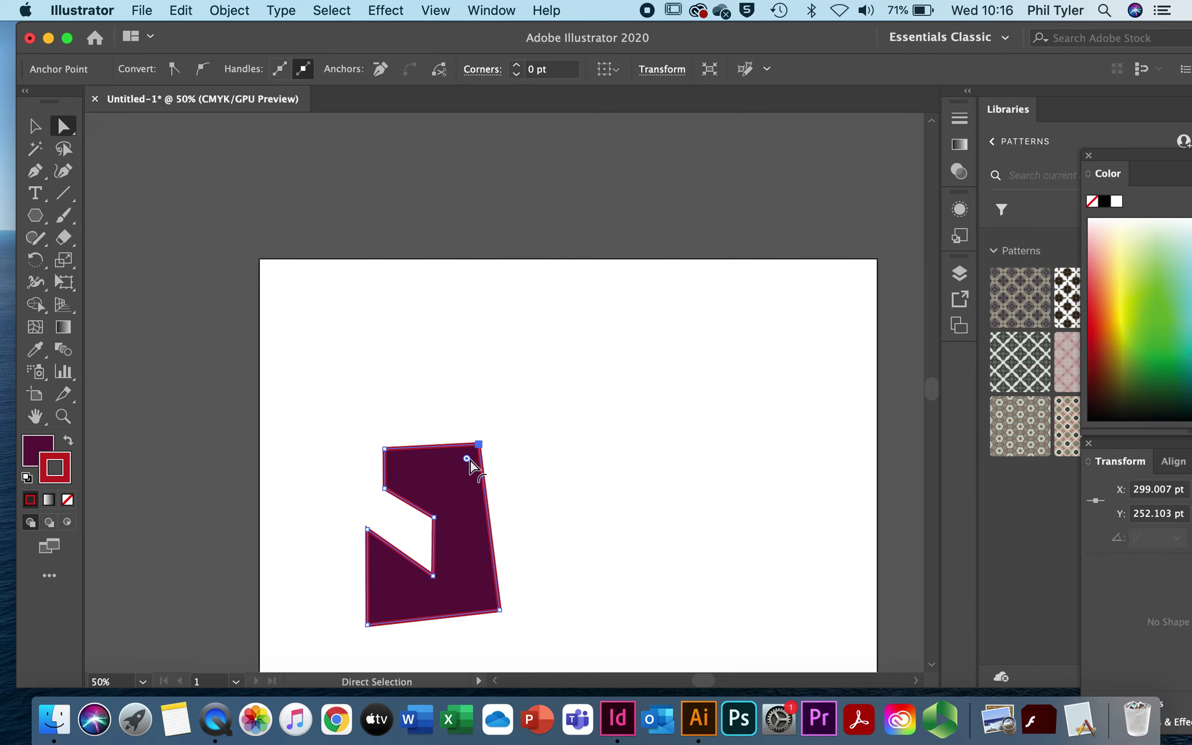
{"action": "left_click_drag", "start_coordinate": [467, 459], "coordinate": [457, 480]}
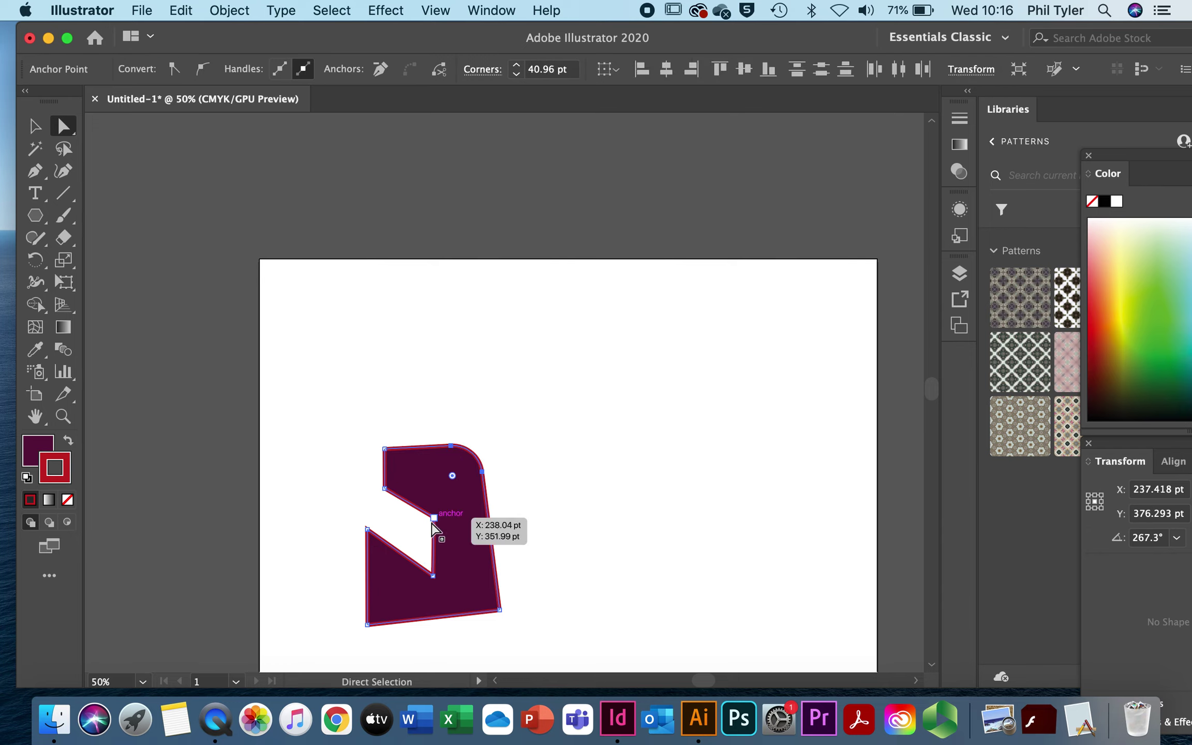
{"action": "mouse_move", "coordinate": [436, 518]}
{"action": "left_mouse_down"}
{"action": "mouse_move", "coordinate": [355, 499]}
{"action": "mouse_move", "coordinate": [334, 543]}
{"action": "left_mouse_up"}
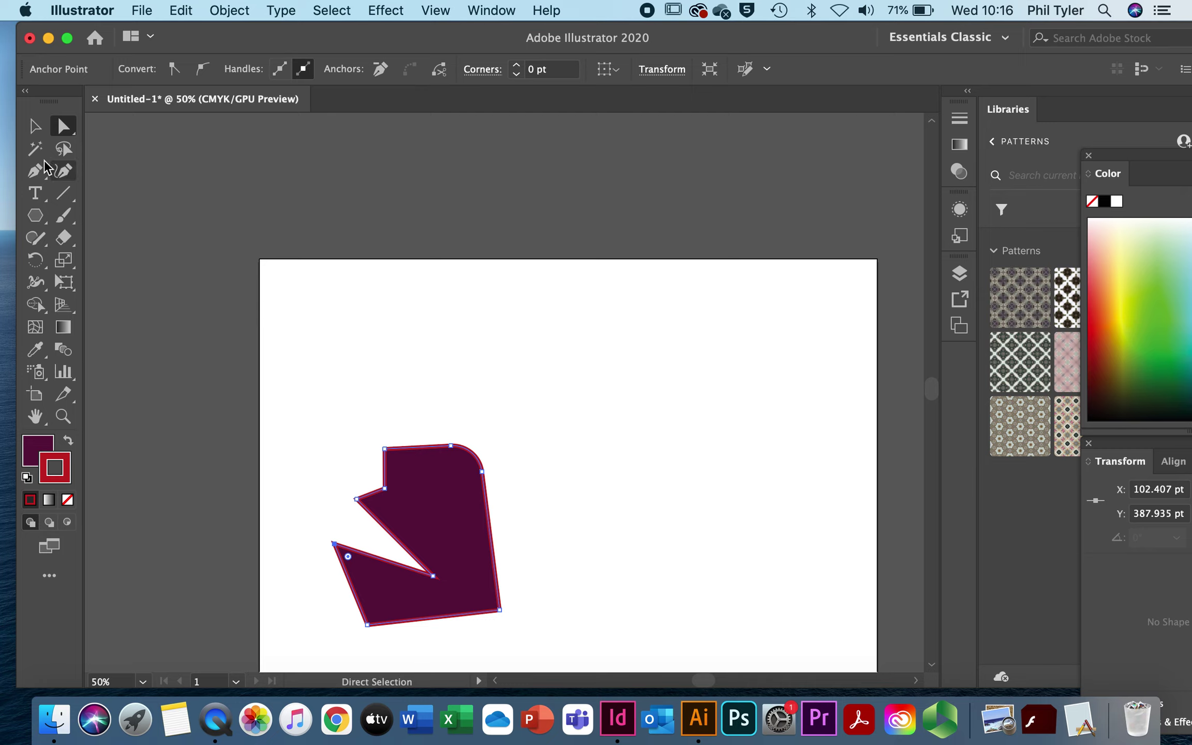
- Draw a two-anchor path across the top, dragging the right anchor's handle to bend it into an arch
{"action": "left_click", "coordinate": [35, 170]}
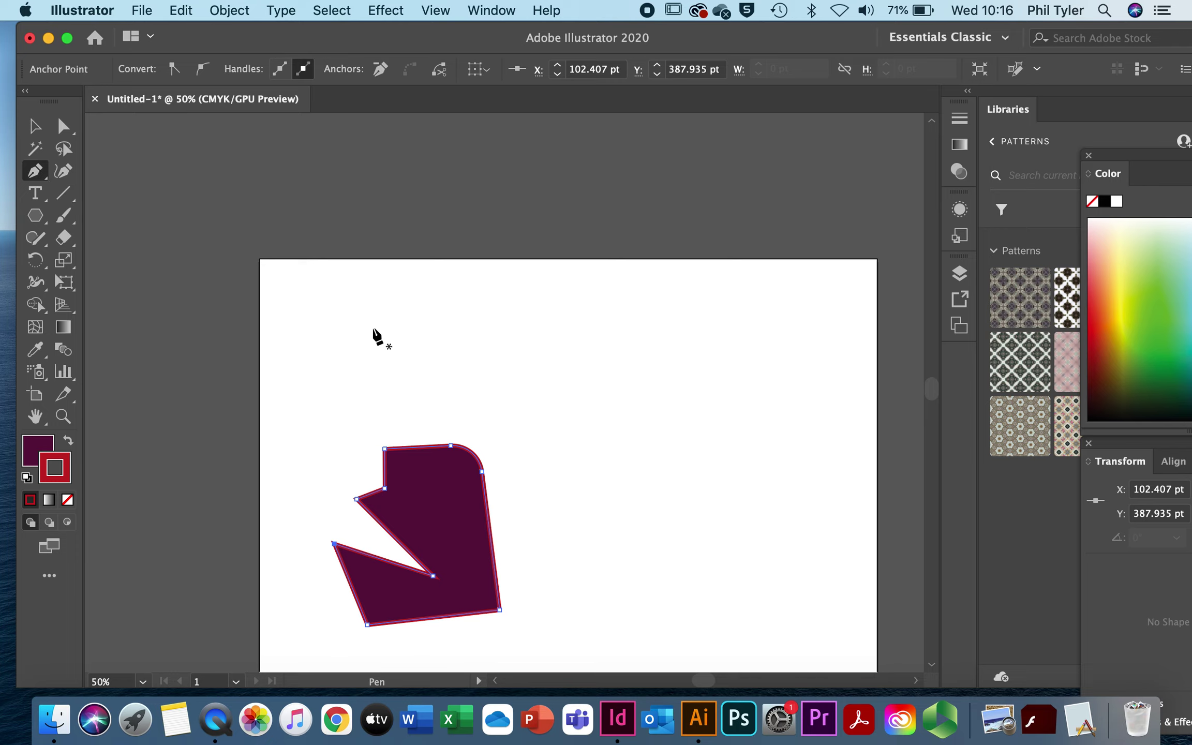
{"action": "left_click", "coordinate": [363, 355]}
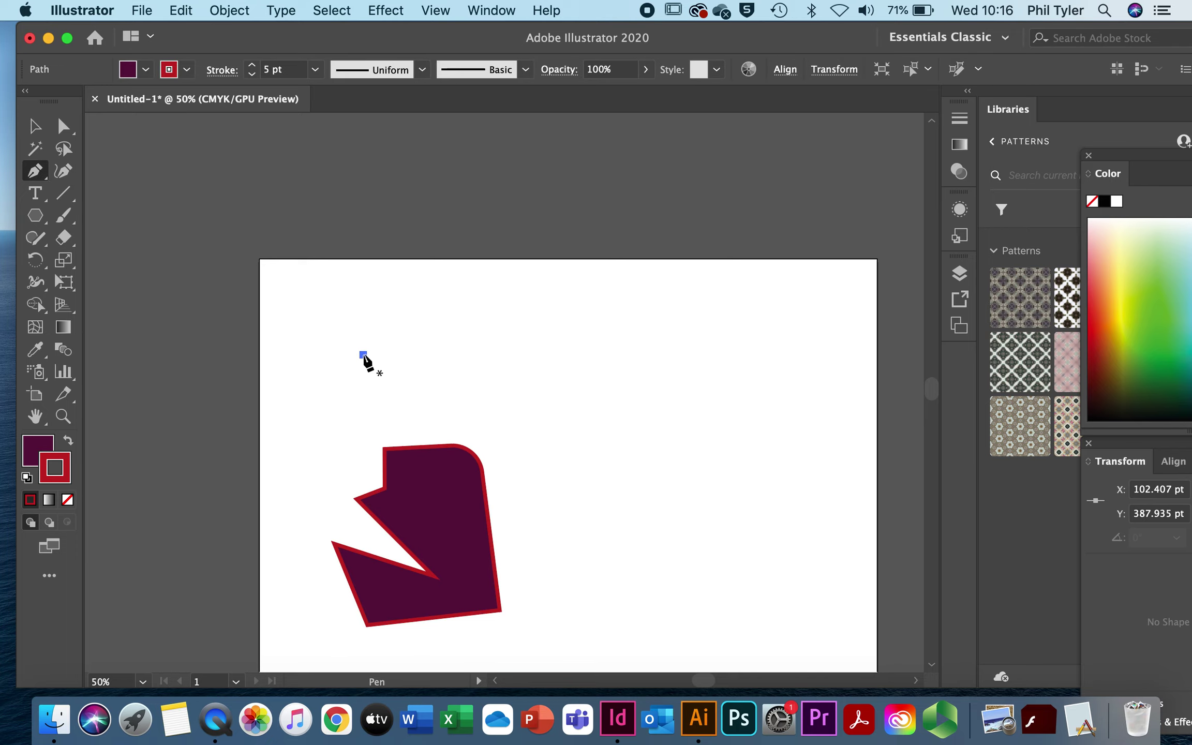
{"action": "left_click", "coordinate": [735, 355]}
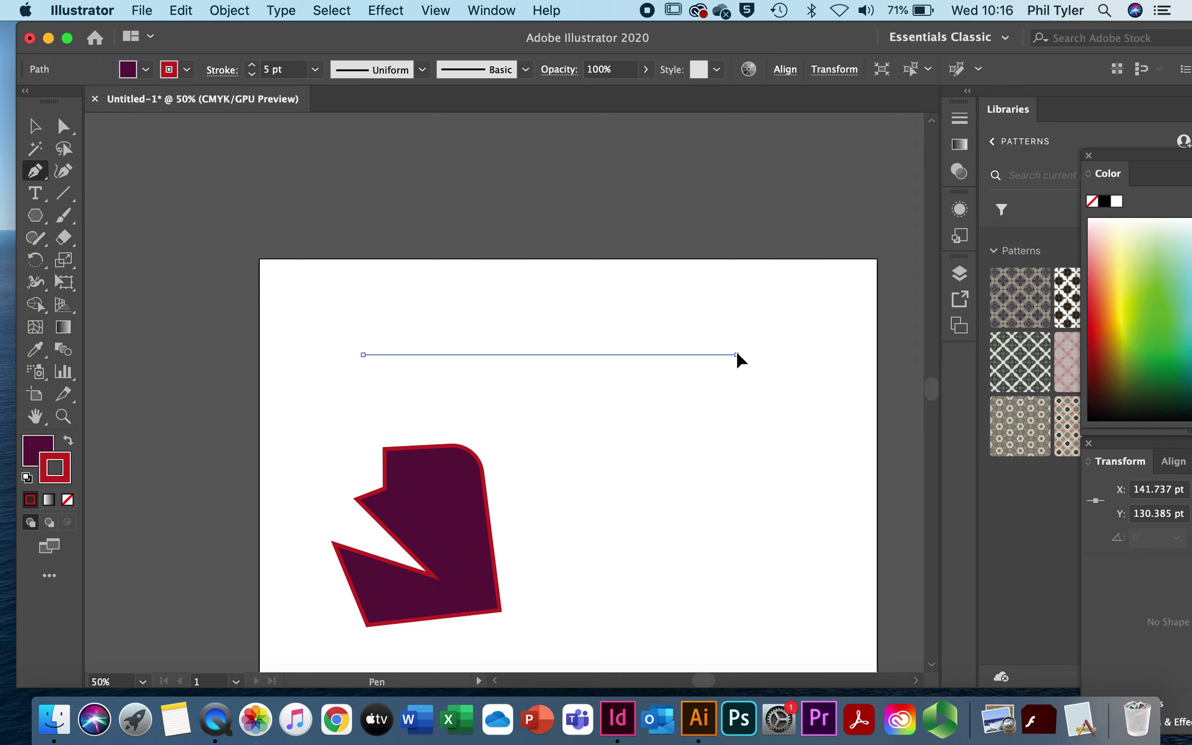
{"action": "mouse_move", "coordinate": [736, 355]}
{"action": "left_mouse_down"}
{"action": "mouse_move", "coordinate": [755, 412]}
{"action": "mouse_move", "coordinate": [736, 447]}
{"action": "mouse_move", "coordinate": [710, 457]}
{"action": "mouse_move", "coordinate": [795, 492]}
{"action": "mouse_move", "coordinate": [758, 509]}
{"action": "mouse_move", "coordinate": [811, 497]}
{"action": "mouse_move", "coordinate": [909, 540]}
{"action": "mouse_move", "coordinate": [797, 565]}
{"action": "mouse_move", "coordinate": [846, 561]}
{"action": "mouse_move", "coordinate": [826, 561]}
{"action": "left_mouse_up"}
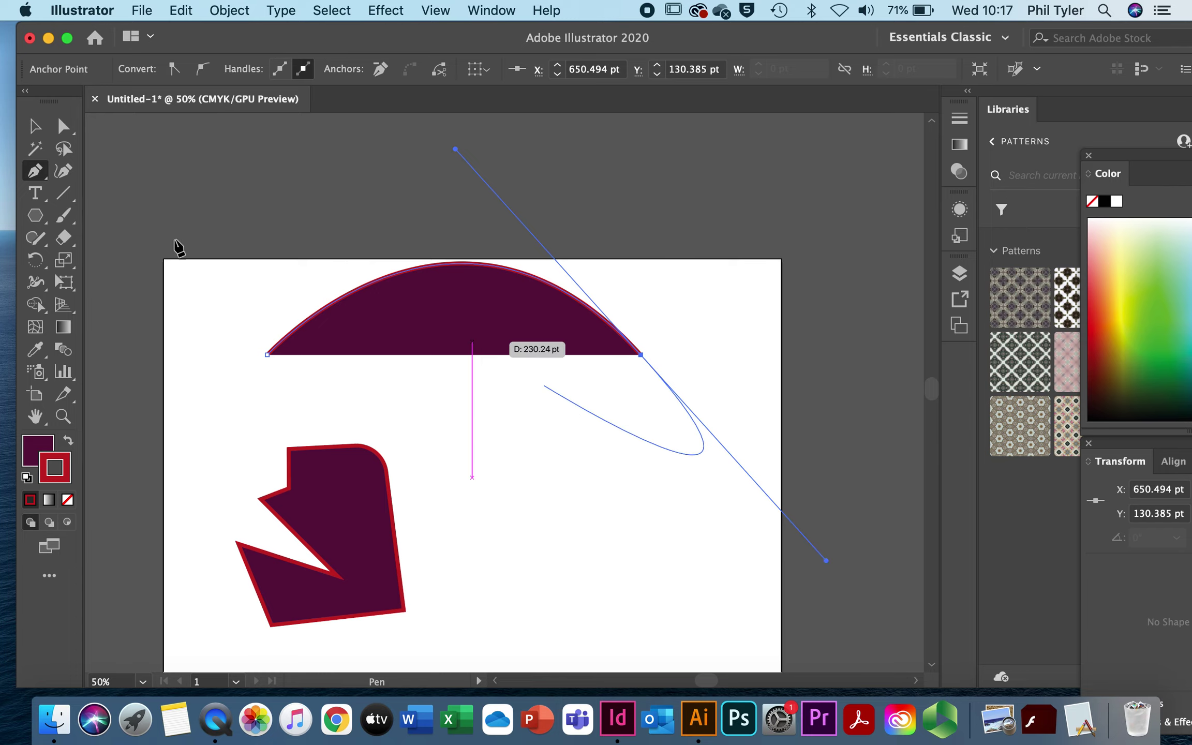
{"action": "left_click", "coordinate": [32, 133]}
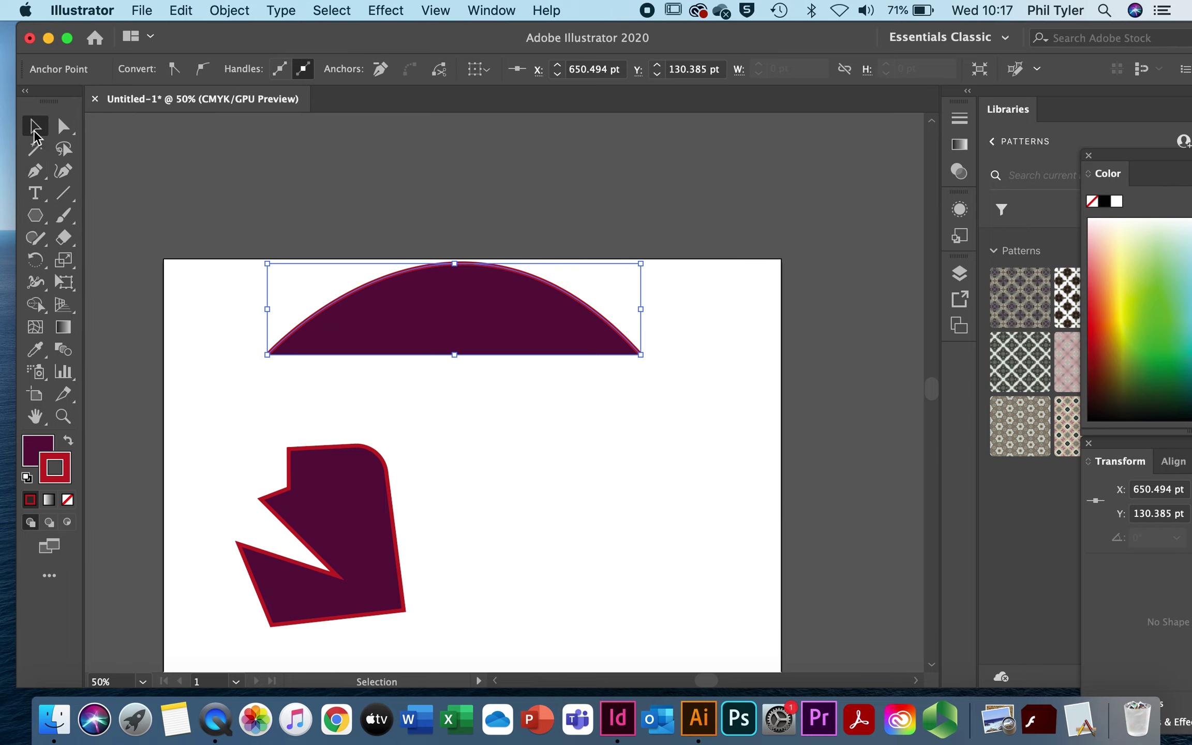
- Set the arch's fill to None and stroke to 0.5 pt, then delete it
{"action": "left_click", "coordinate": [433, 311]}
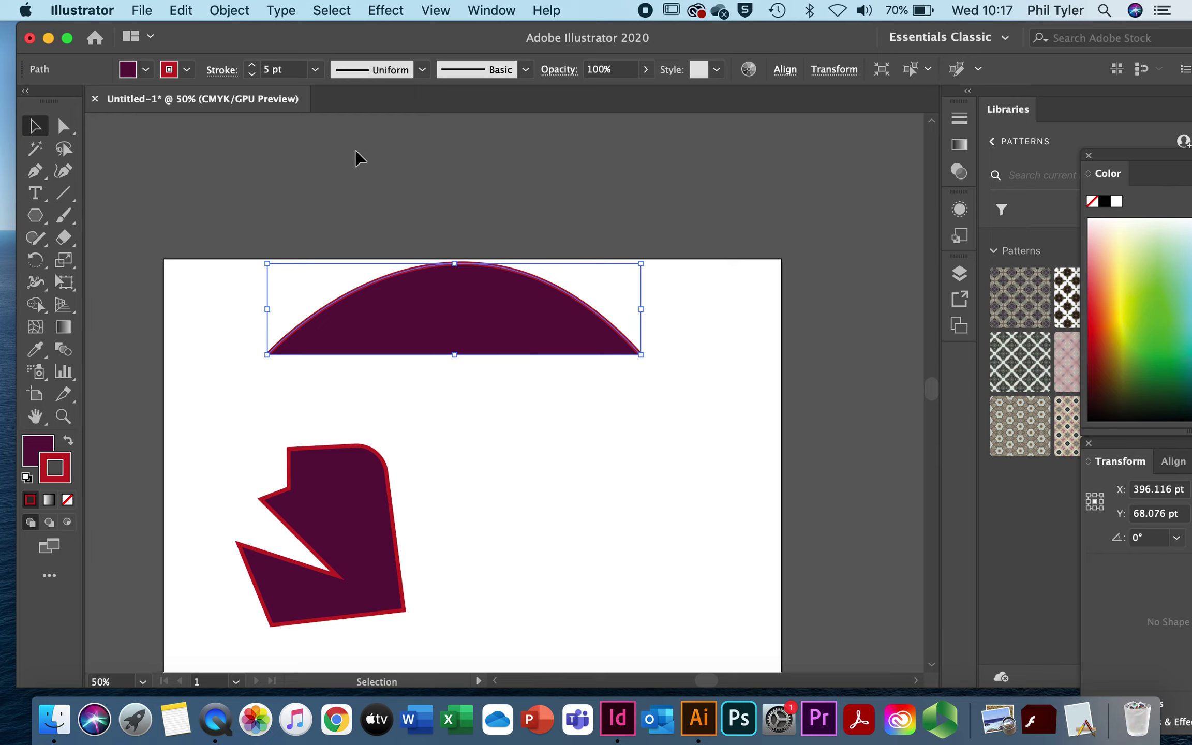
{"action": "left_click", "coordinate": [145, 71]}
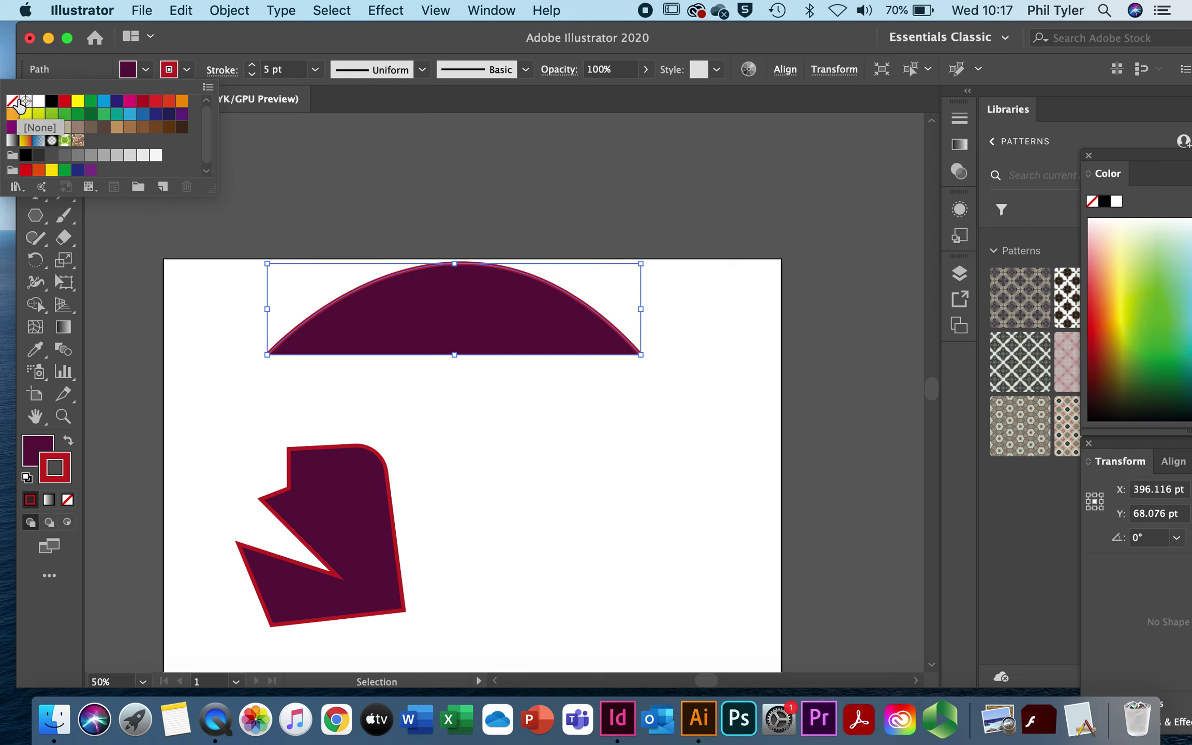
{"action": "left_click", "coordinate": [12, 102]}
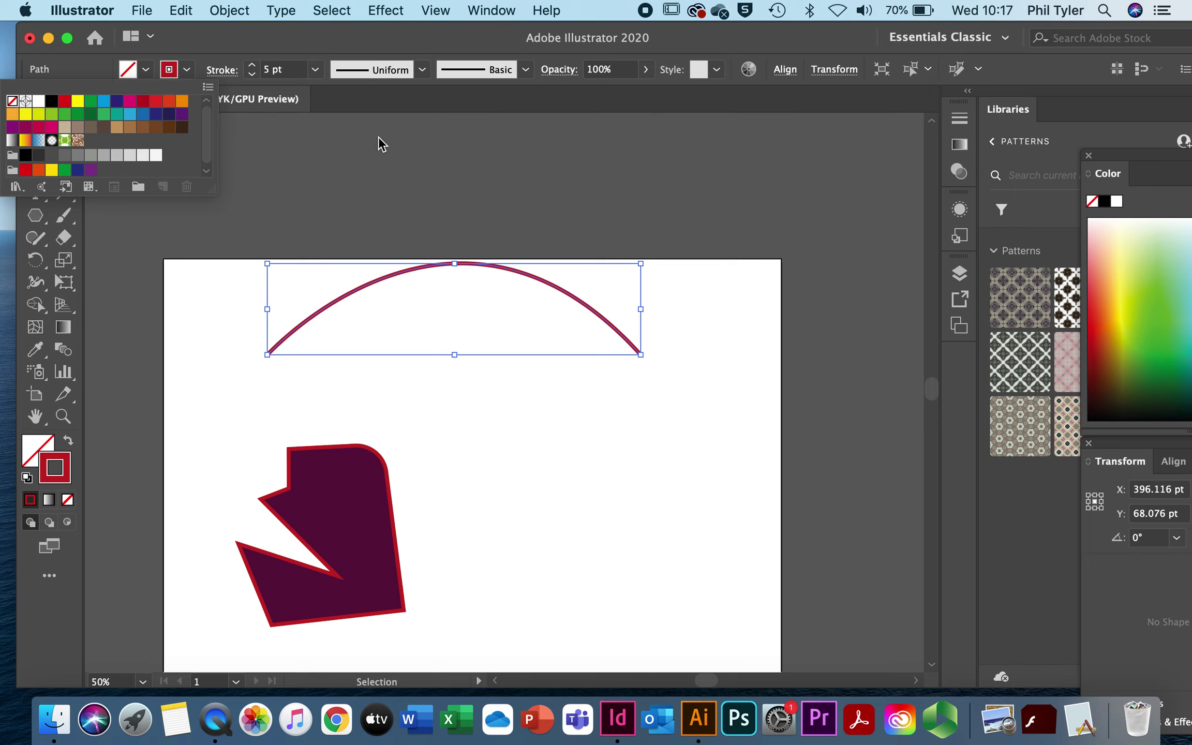
{"action": "left_click", "coordinate": [314, 69]}
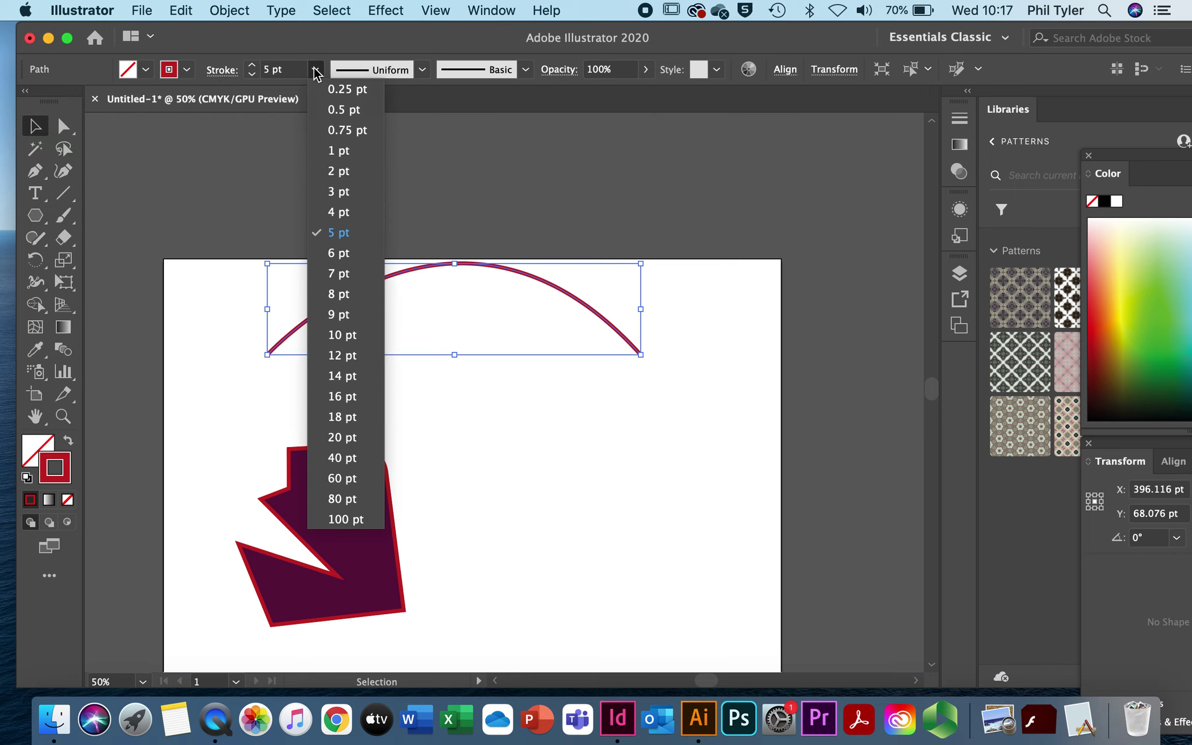
{"action": "left_click", "coordinate": [334, 110]}
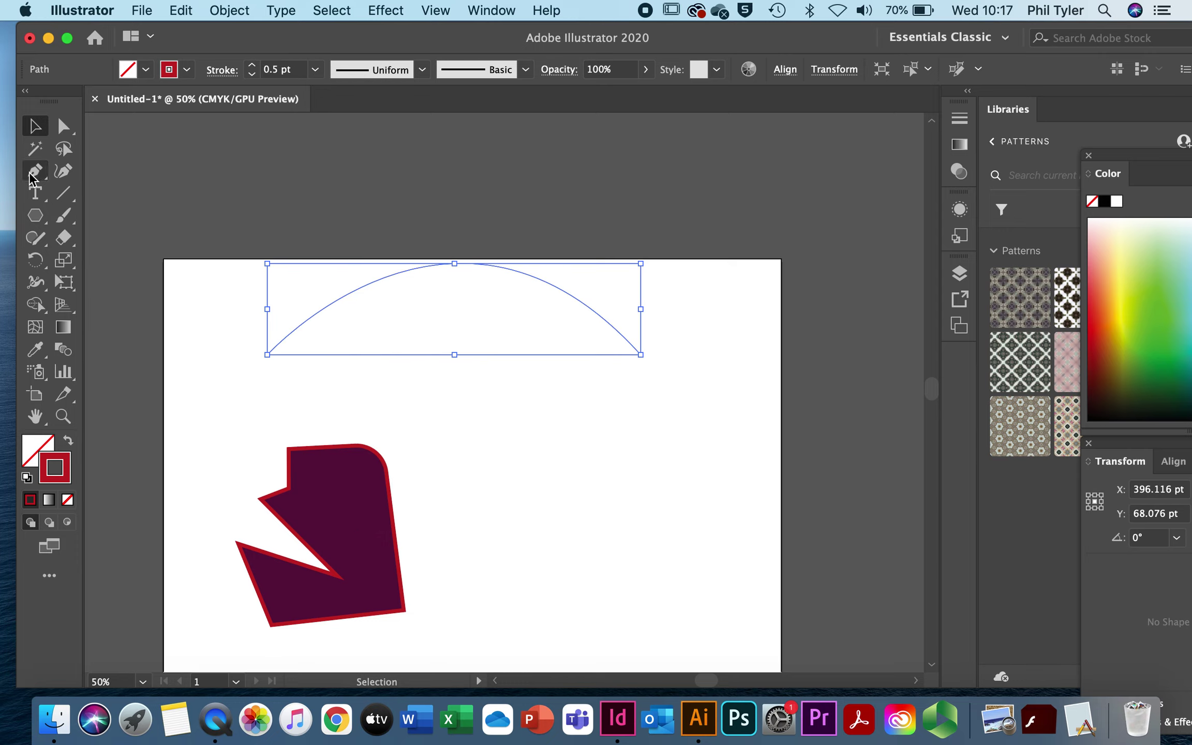
{"action": "key", "text": "Delete"}
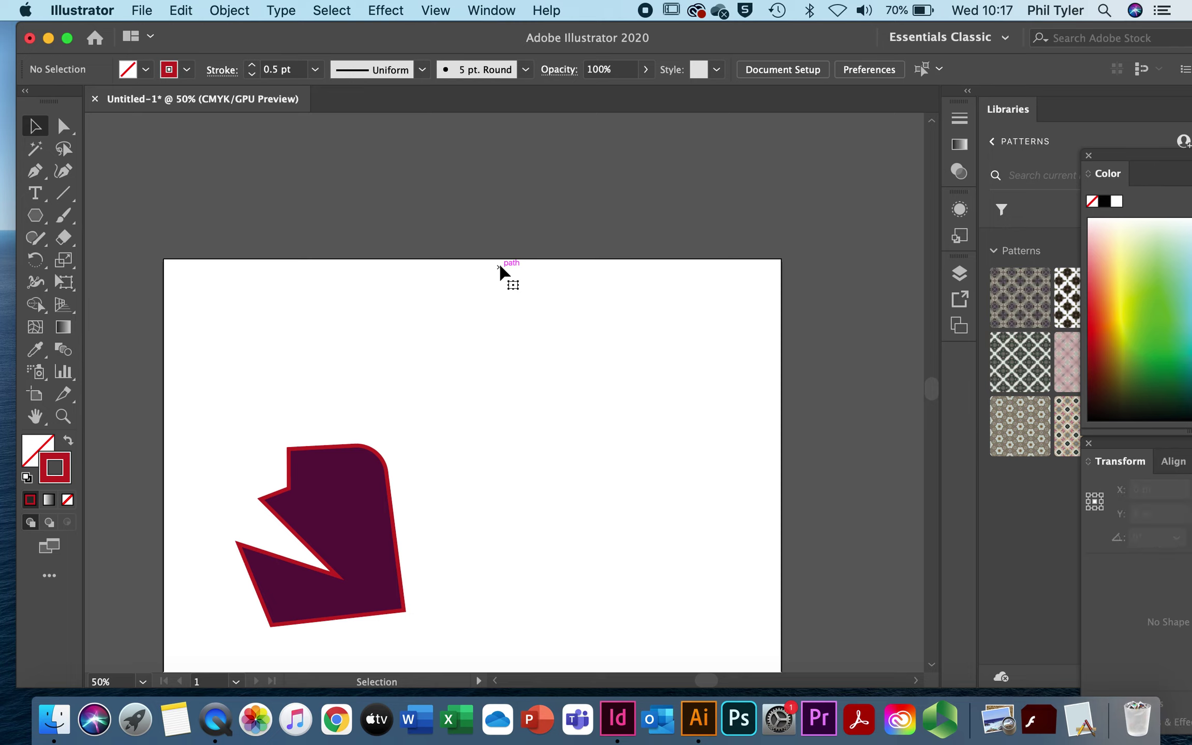
- Draw a closed outline with straight lower edges, an inner notch and a curved upper-right lobe
{"action": "left_click", "coordinate": [33, 176]}
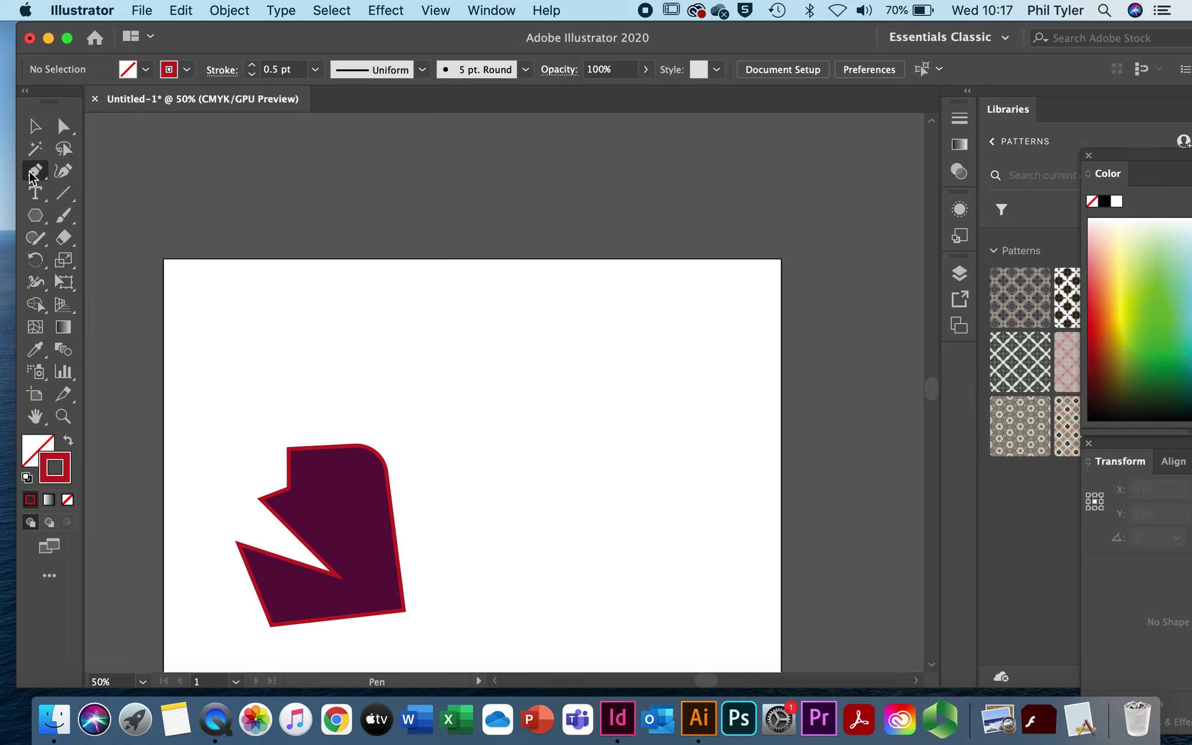
{"action": "left_click", "coordinate": [451, 305]}
{"action": "left_click_drag", "start_coordinate": [472, 441], "coordinate": [484, 527]}
{"action": "left_click", "coordinate": [480, 536]}
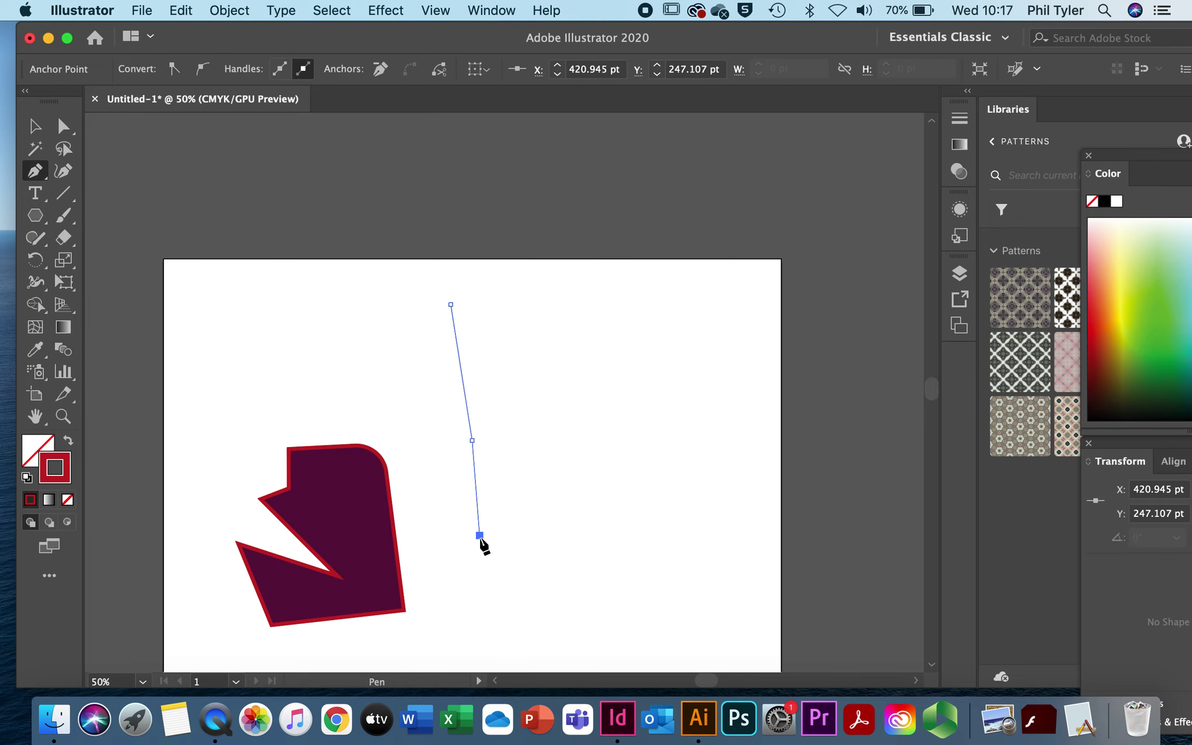
{"action": "left_click", "coordinate": [615, 547]}
{"action": "left_click", "coordinate": [615, 464]}
{"action": "left_click", "coordinate": [556, 460]}
{"action": "left_click_drag", "start_coordinate": [579, 411], "coordinate": [623, 398]}
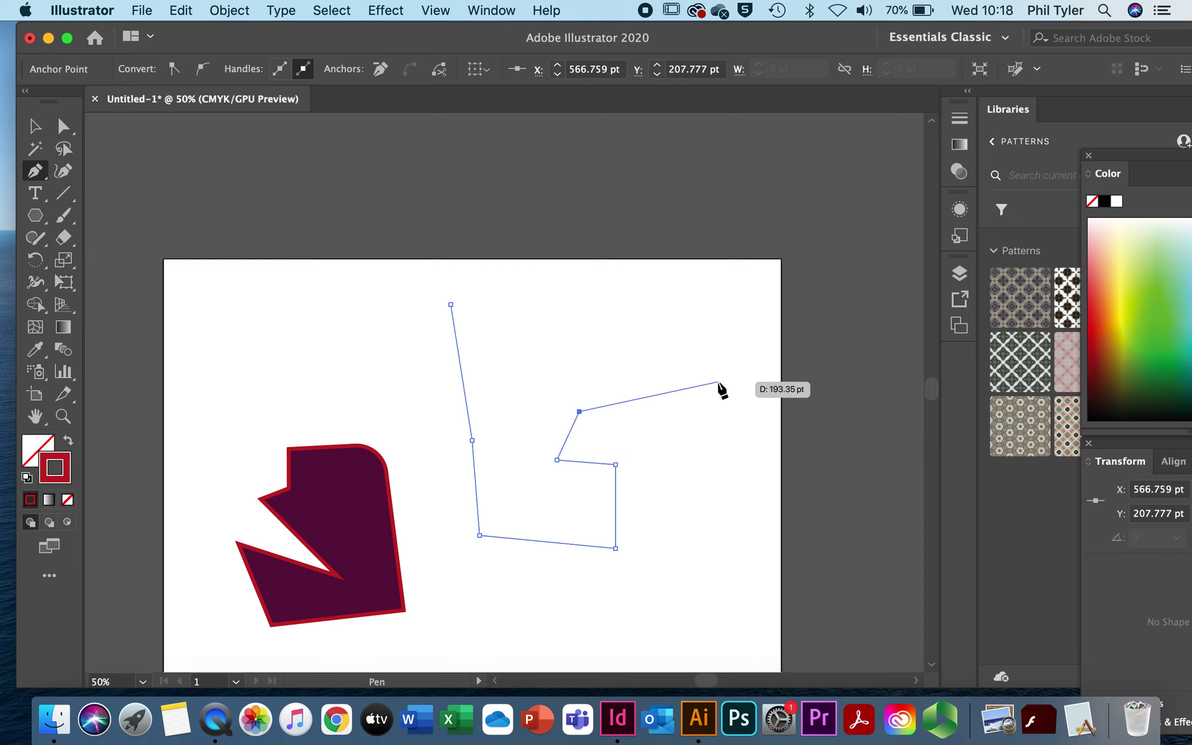
{"action": "left_click_drag", "start_coordinate": [723, 379], "coordinate": [726, 322]}
{"action": "left_click_drag", "start_coordinate": [667, 282], "coordinate": [608, 288]}
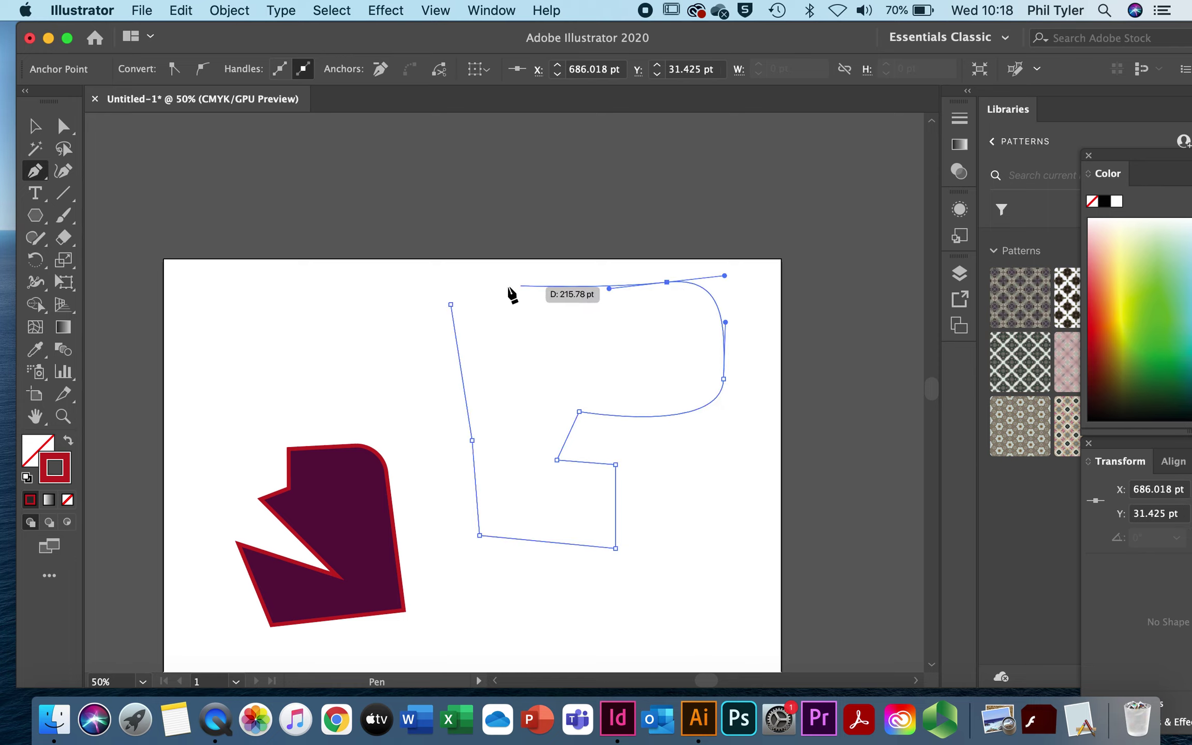
{"action": "left_click", "coordinate": [450, 305]}
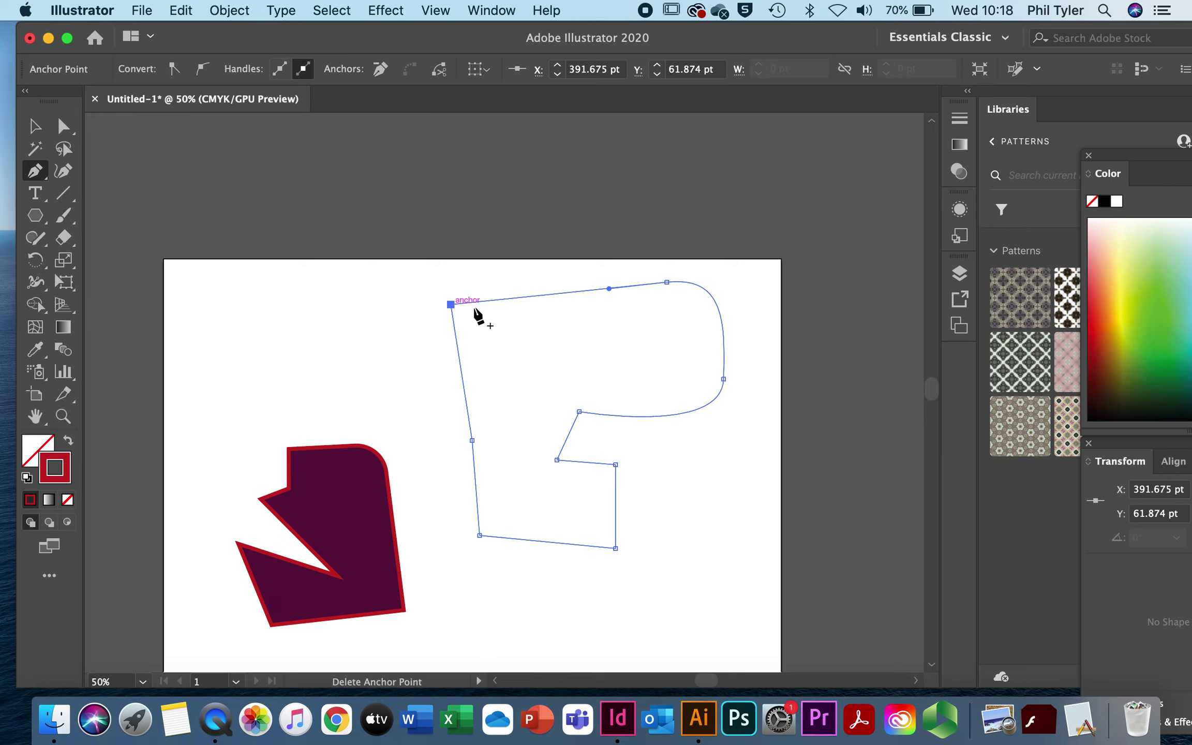
{"action": "left_click", "coordinate": [63, 127]}
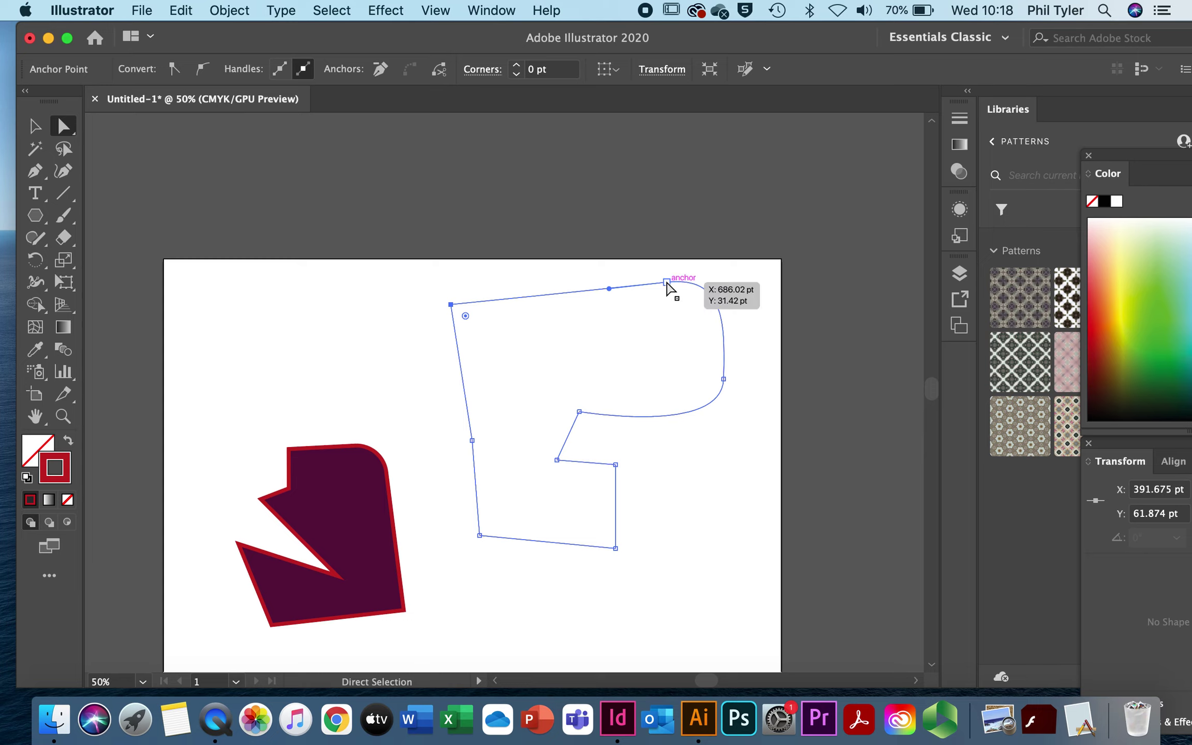
- Drag the top-right and right-side anchors' handles to reshape the outline's upper-right curve
{"action": "left_click", "coordinate": [666, 282]}
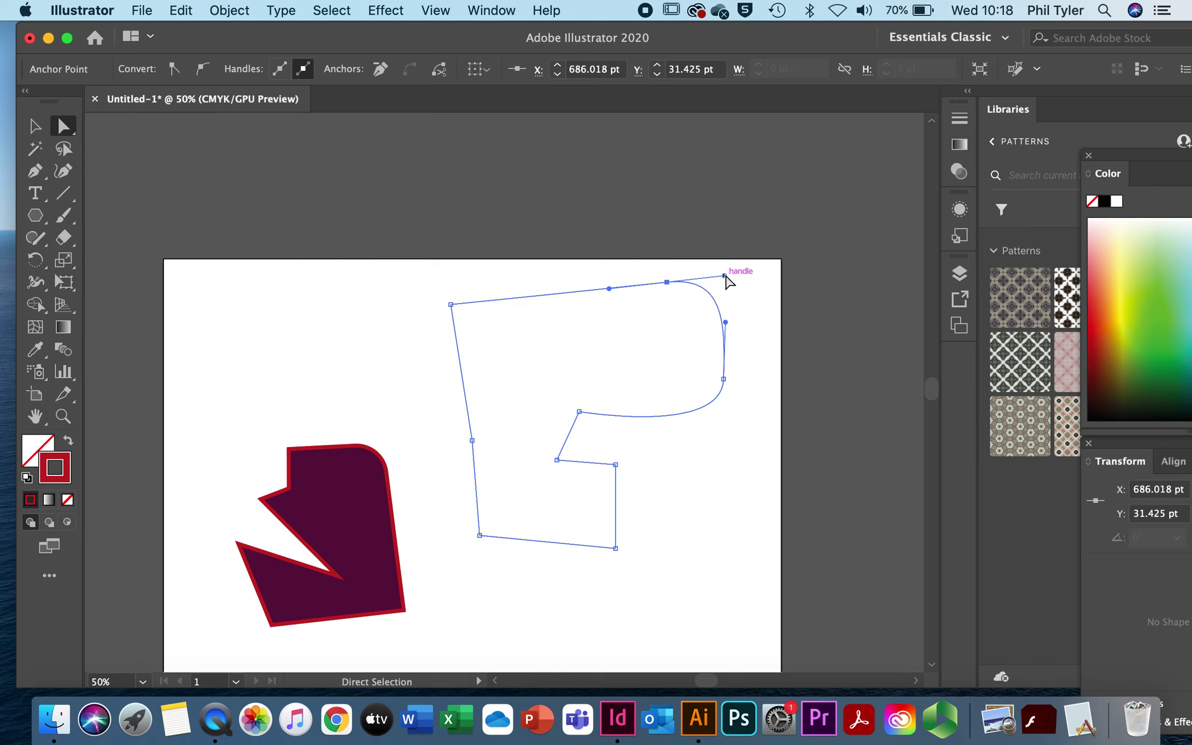
{"action": "left_click_drag", "start_coordinate": [724, 276], "coordinate": [723, 311]}
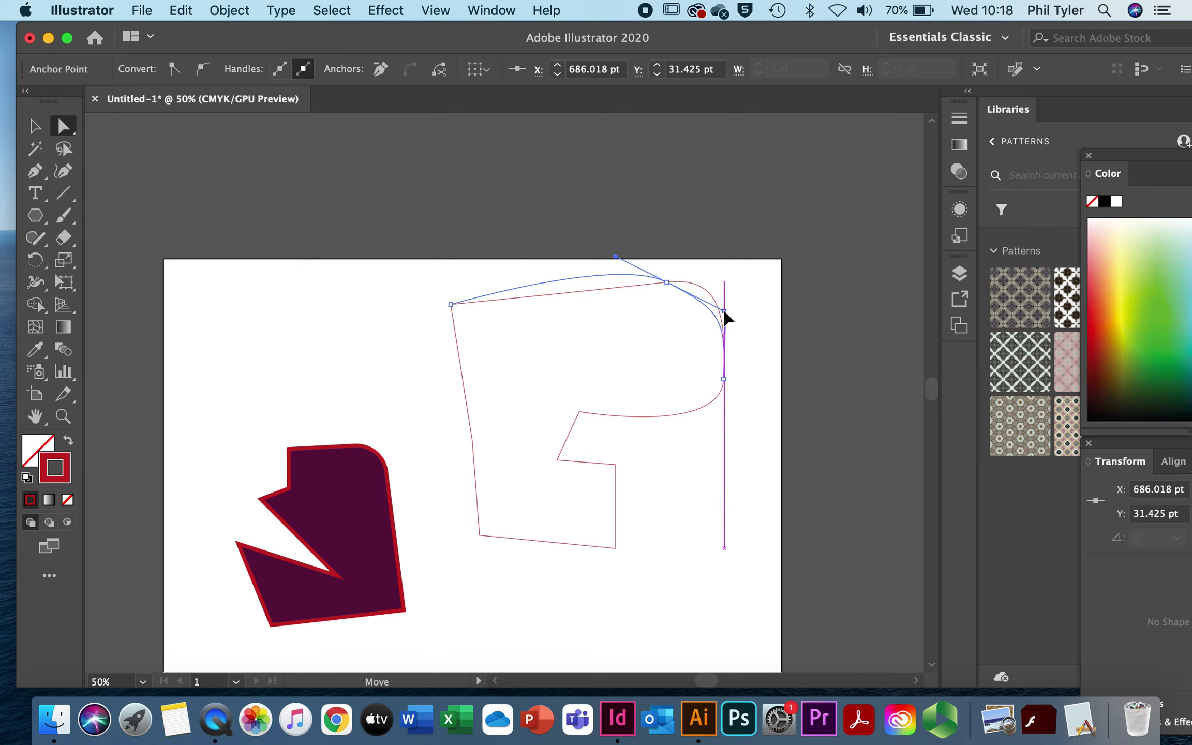
{"action": "left_click_drag", "start_coordinate": [723, 311], "coordinate": [725, 310]}
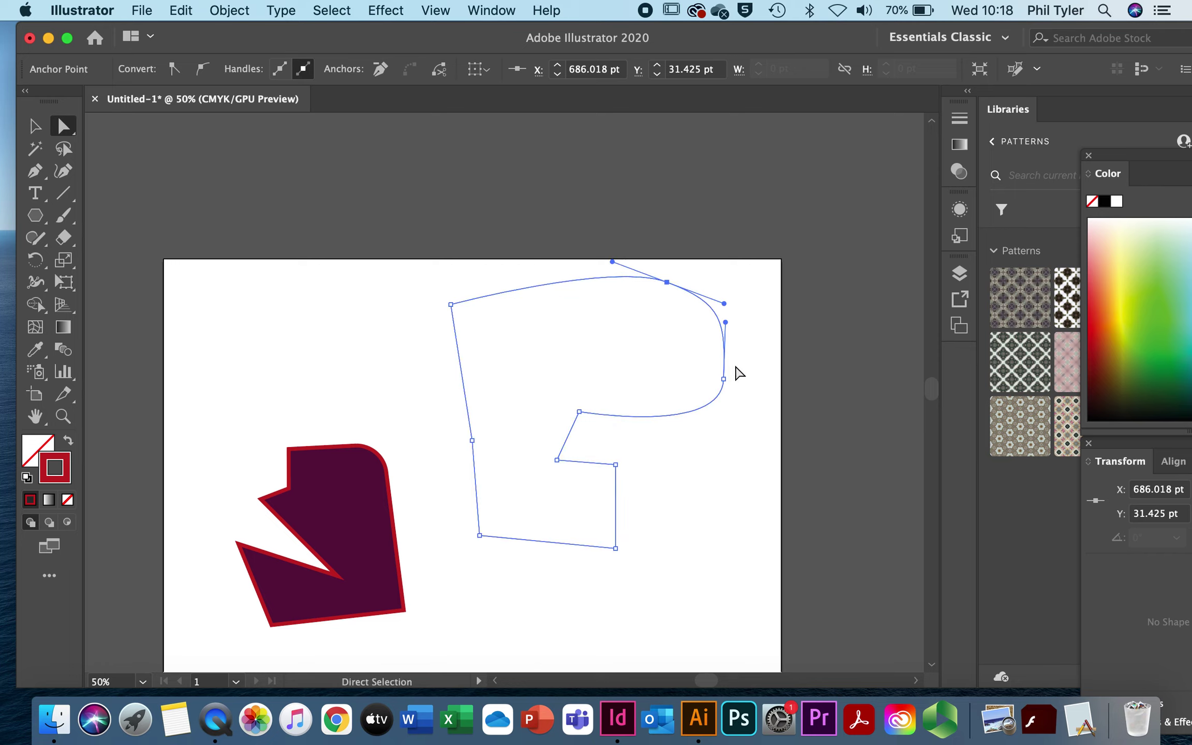
{"action": "left_click", "coordinate": [724, 379]}
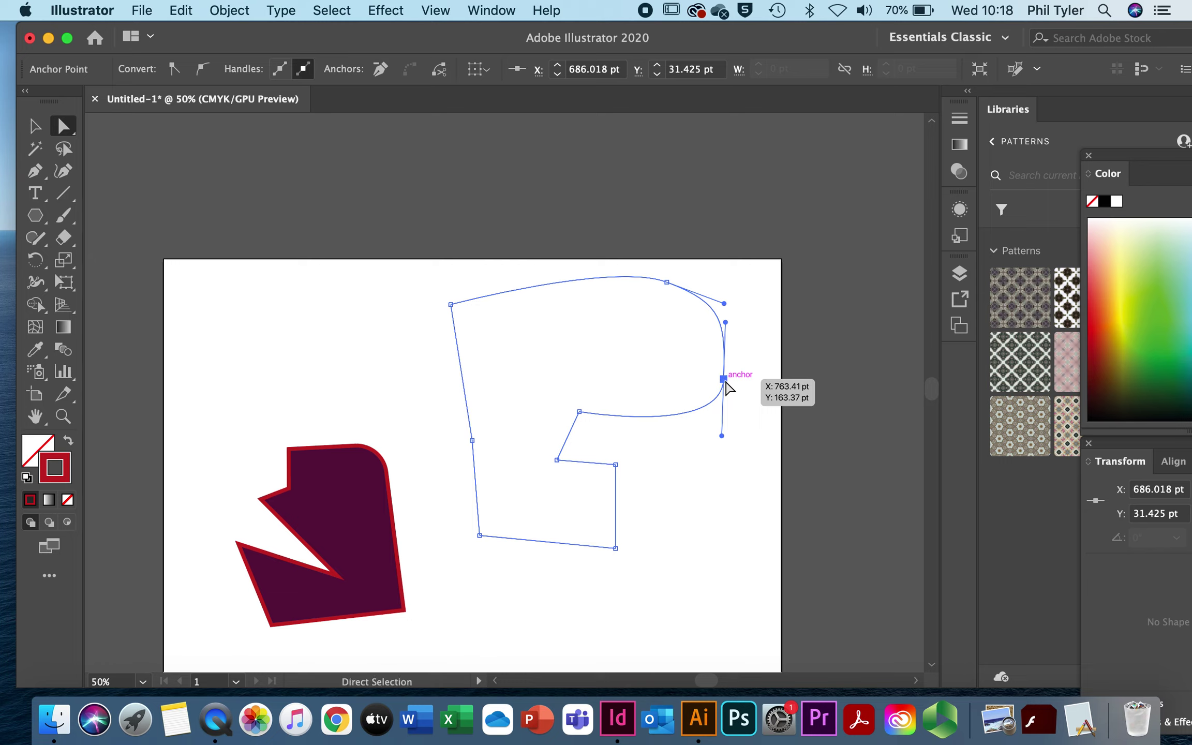
{"action": "left_click_drag", "start_coordinate": [722, 437], "coordinate": [685, 438]}
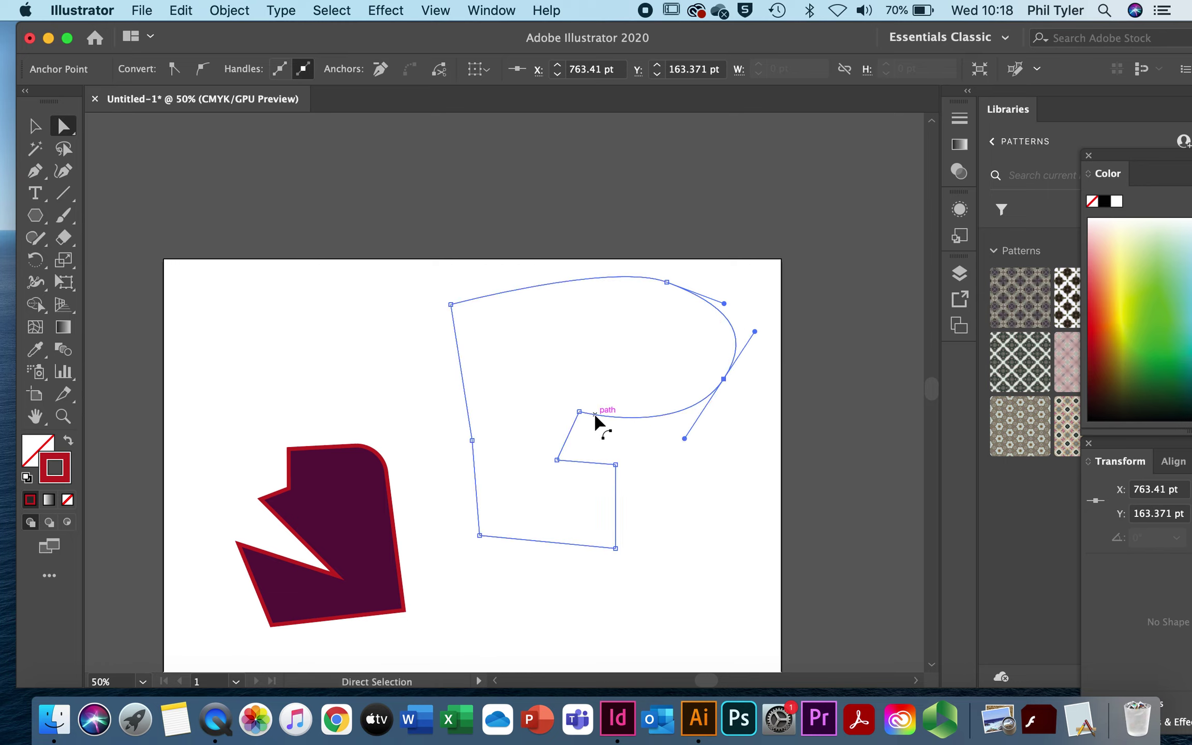
- Round and reshape the inner corner's curve with its handles, undoing the last three edits
{"action": "left_click", "coordinate": [579, 412]}
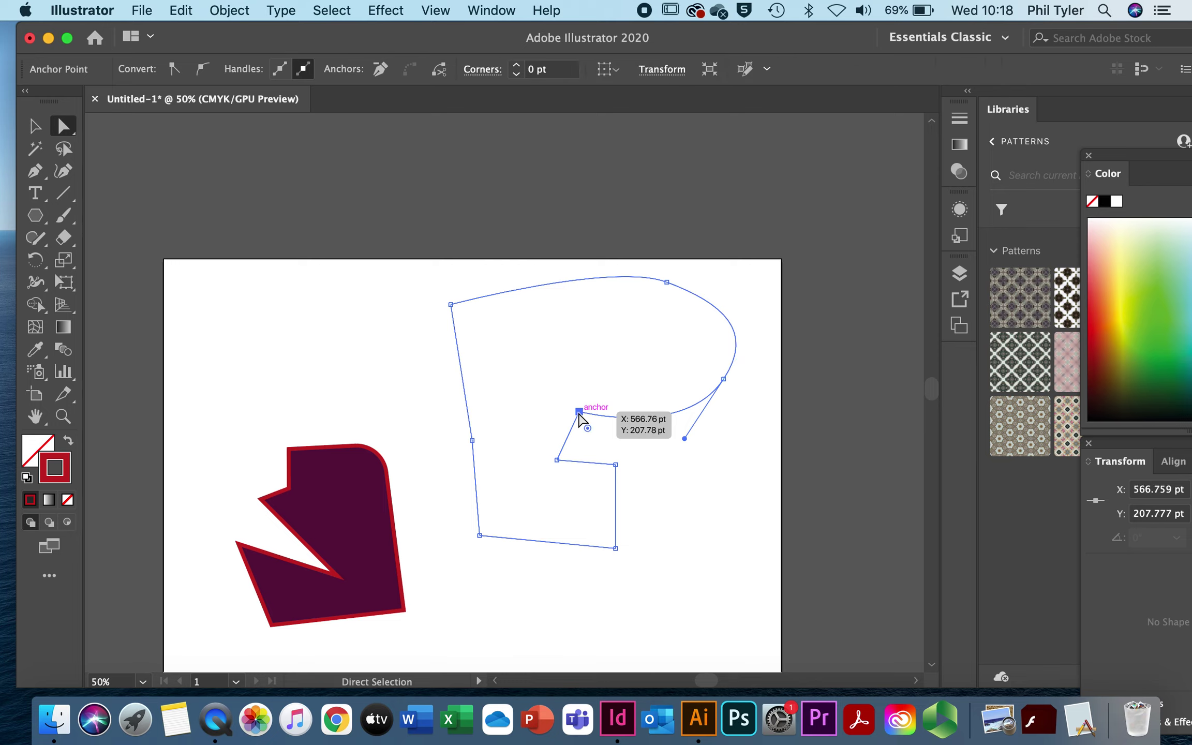
{"action": "left_click_drag", "start_coordinate": [588, 428], "coordinate": [598, 441]}
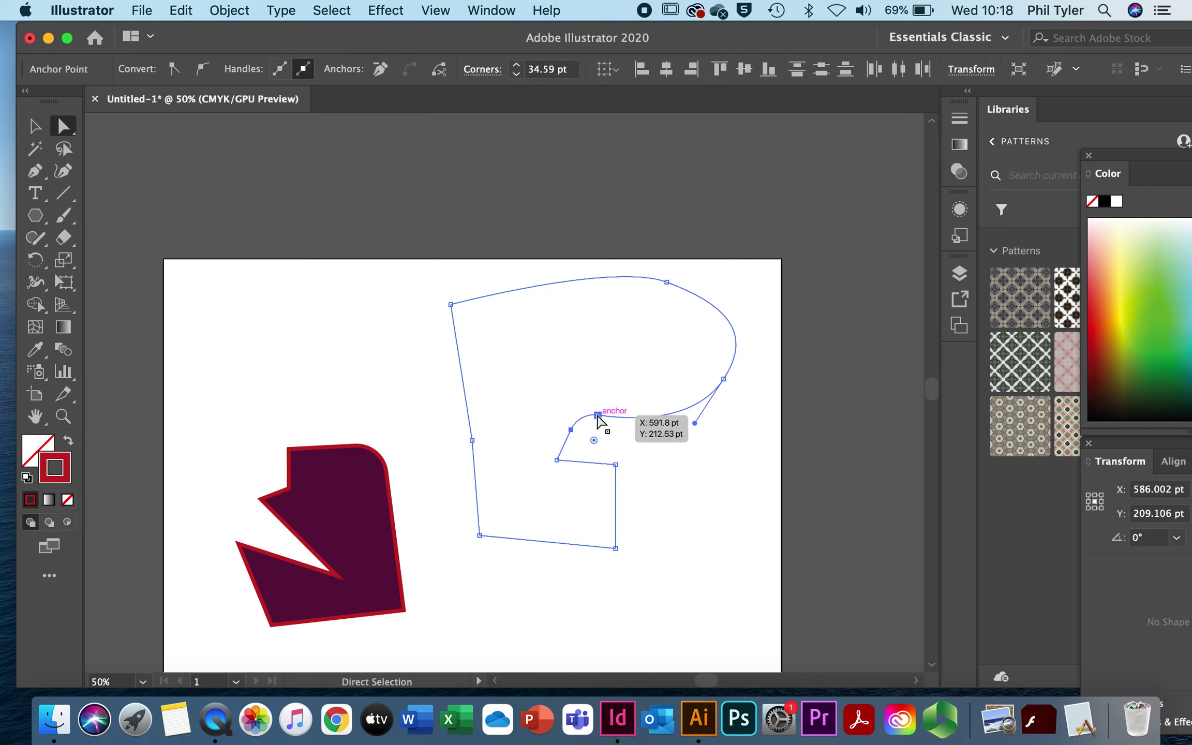
{"action": "left_click", "coordinate": [598, 415]}
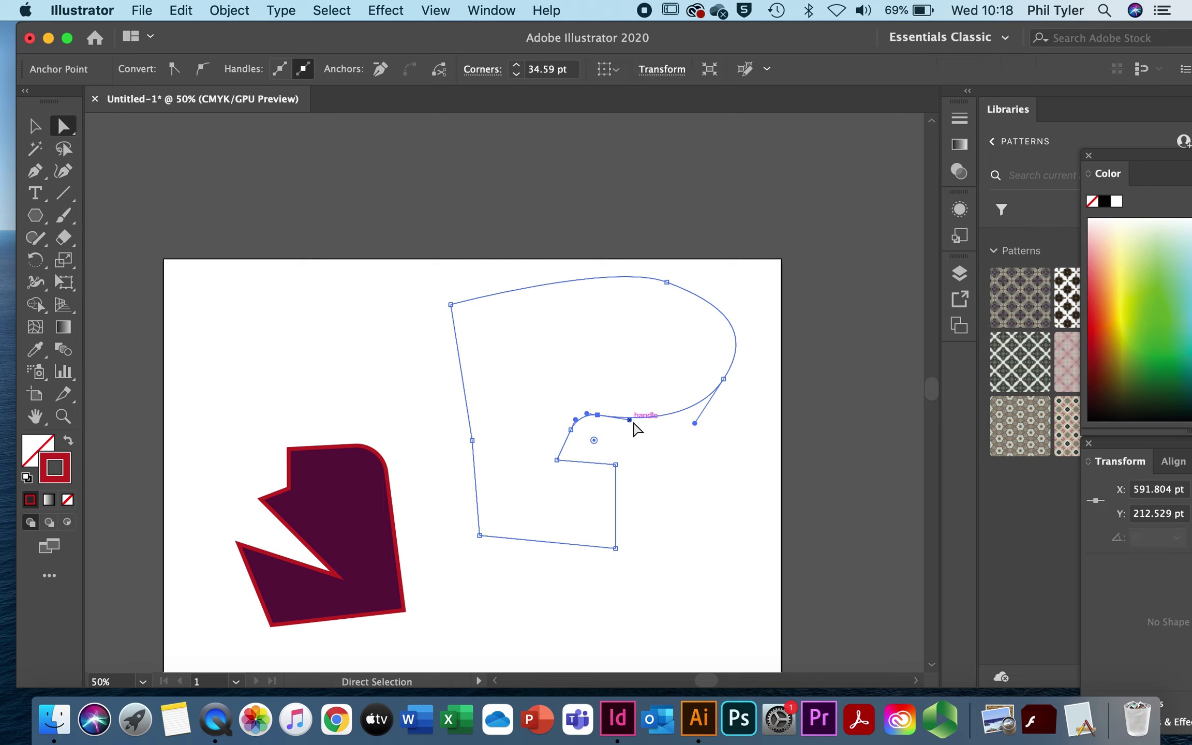
{"action": "left_click_drag", "start_coordinate": [629, 419], "coordinate": [663, 454]}
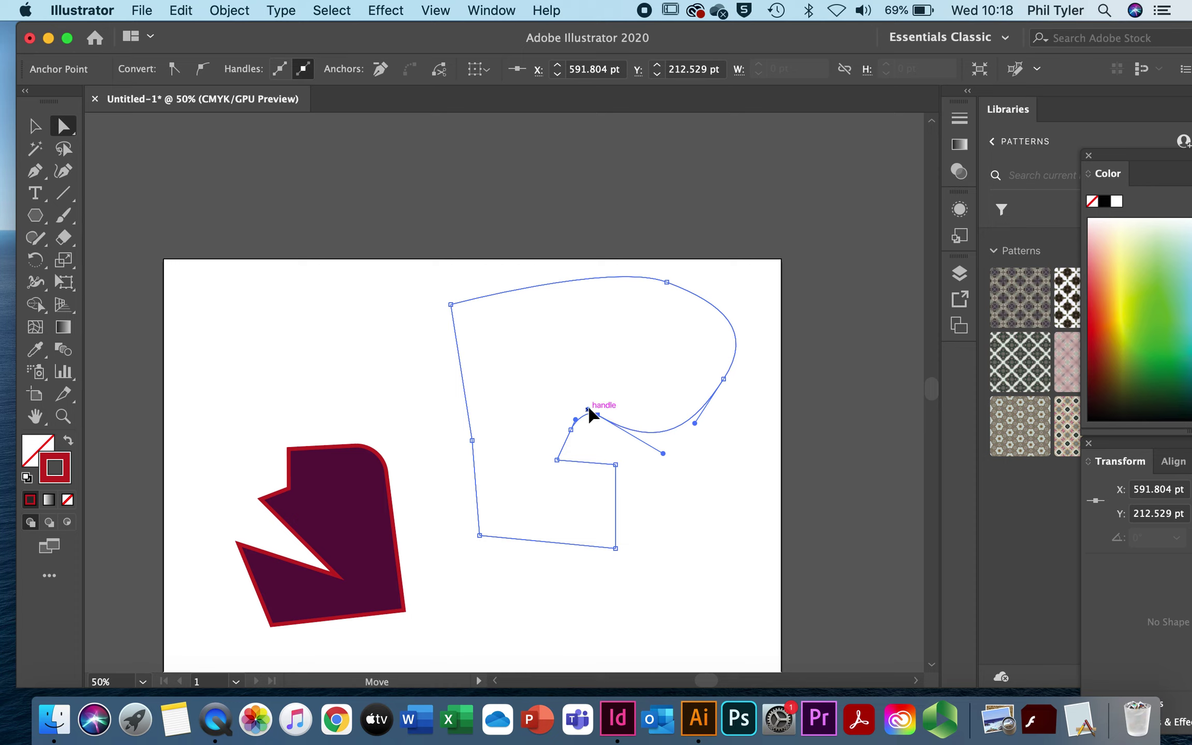
{"action": "mouse_move", "coordinate": [589, 409]}
{"action": "left_mouse_down"}
{"action": "mouse_move", "coordinate": [565, 385]}
{"action": "mouse_move", "coordinate": [549, 393]}
{"action": "left_mouse_up"}
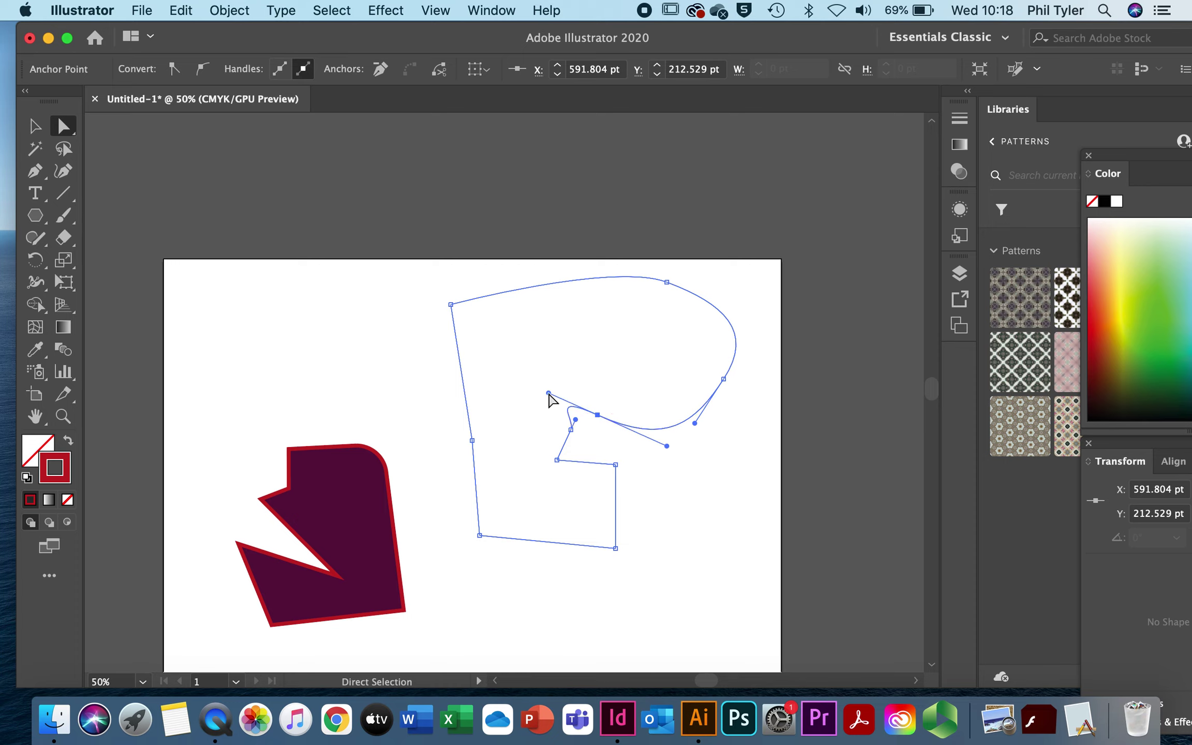
{"action": "key", "text": "ctrl+z"}
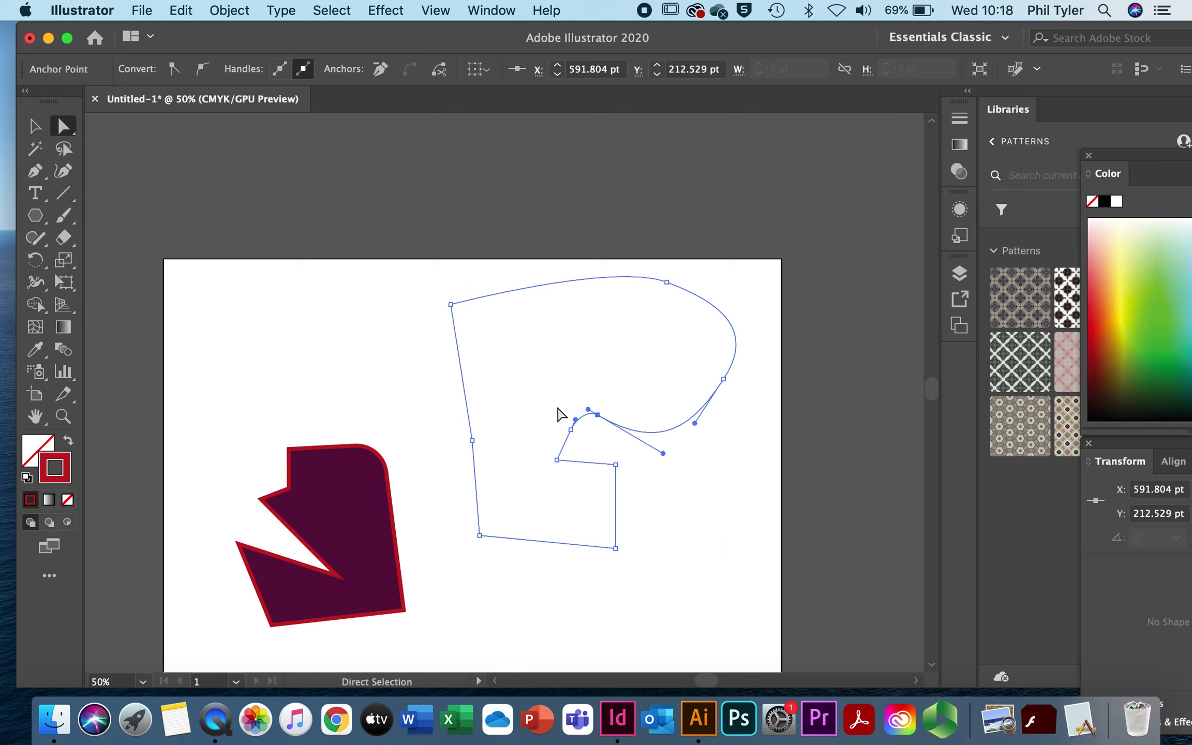
{"action": "key", "text": "ctrl+z"}
{"action": "key", "text": "ctrl+z"}
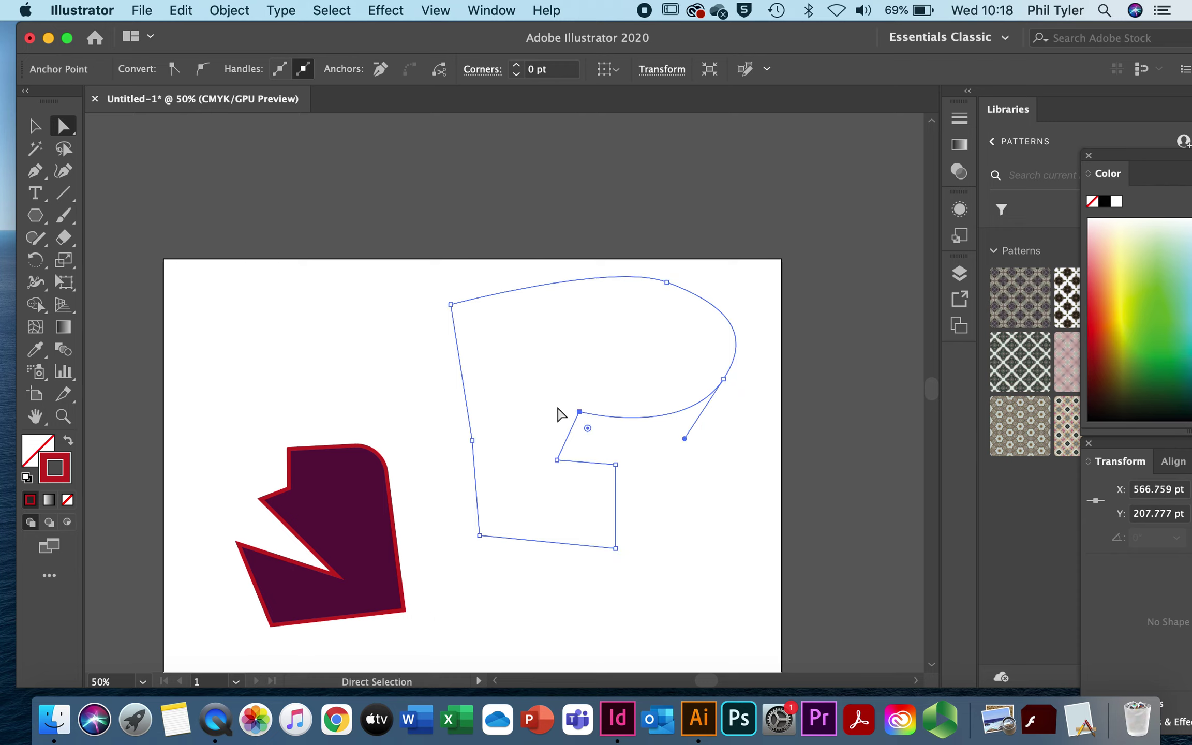
{"action": "key", "text": "ctrl+z"}
{"action": "key", "text": "ctrl+z"}
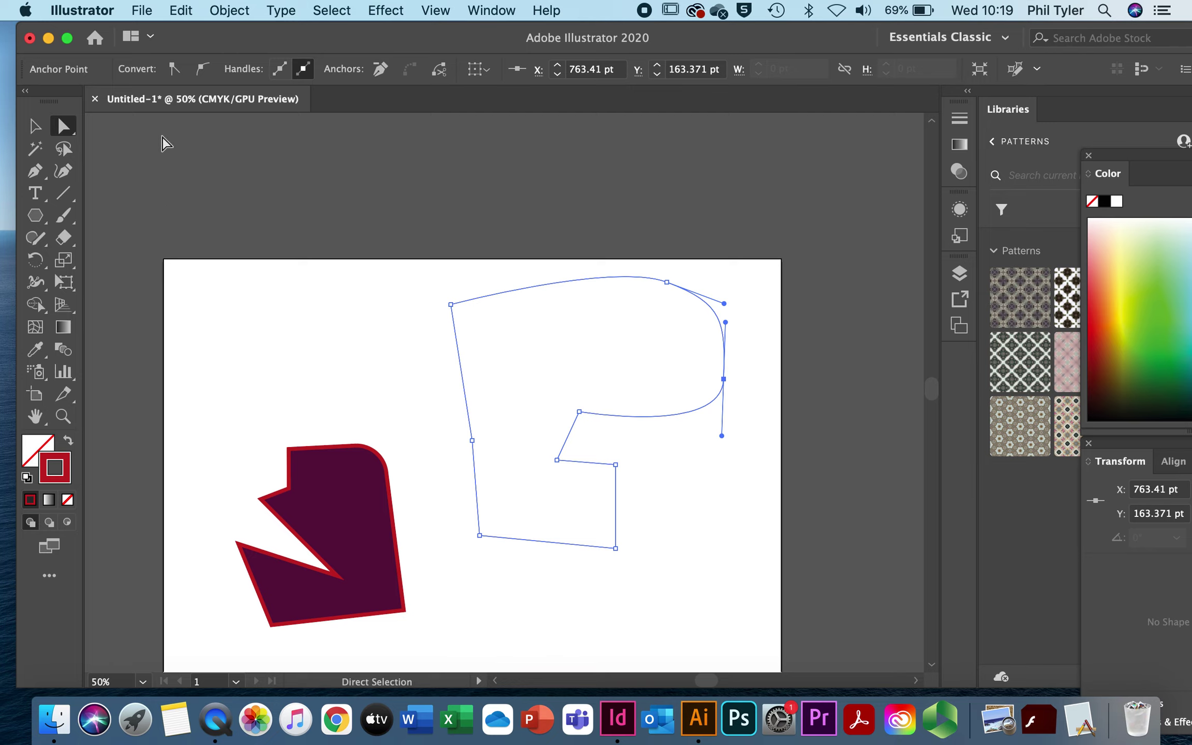
- Select and delete the curved outline, then the plum wedge shape
{"action": "left_click", "coordinate": [34, 125]}
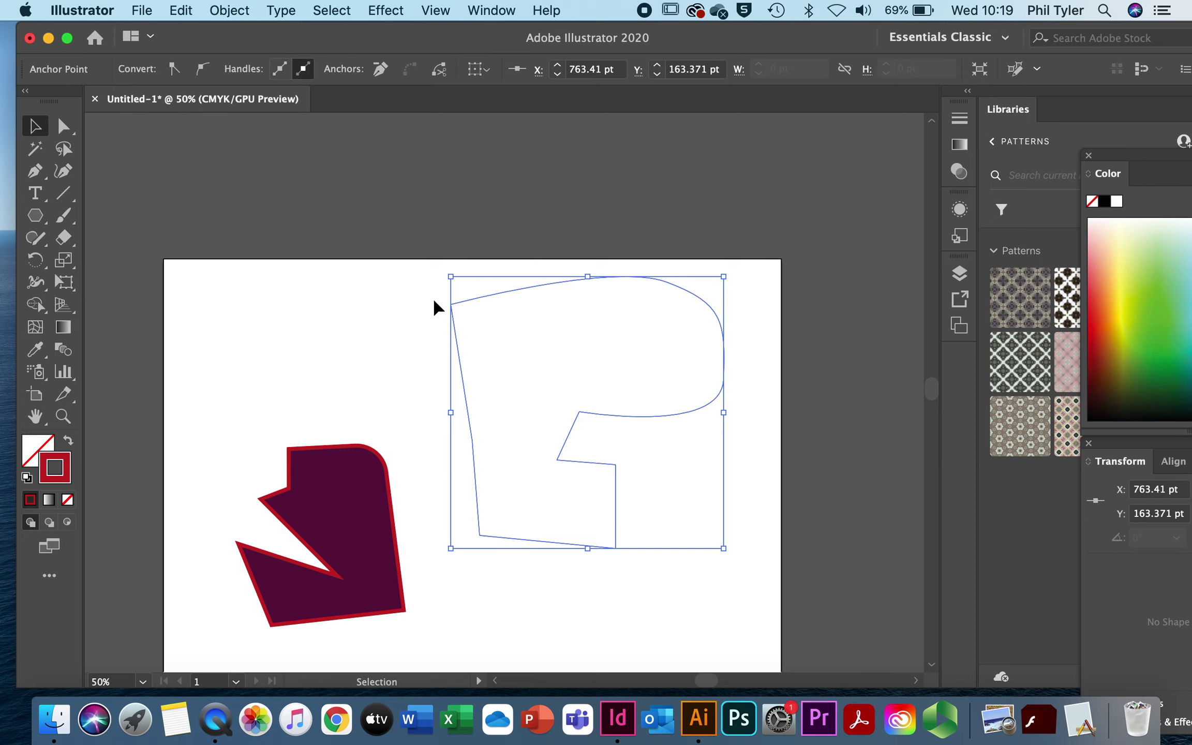
{"action": "left_click", "coordinate": [468, 303]}
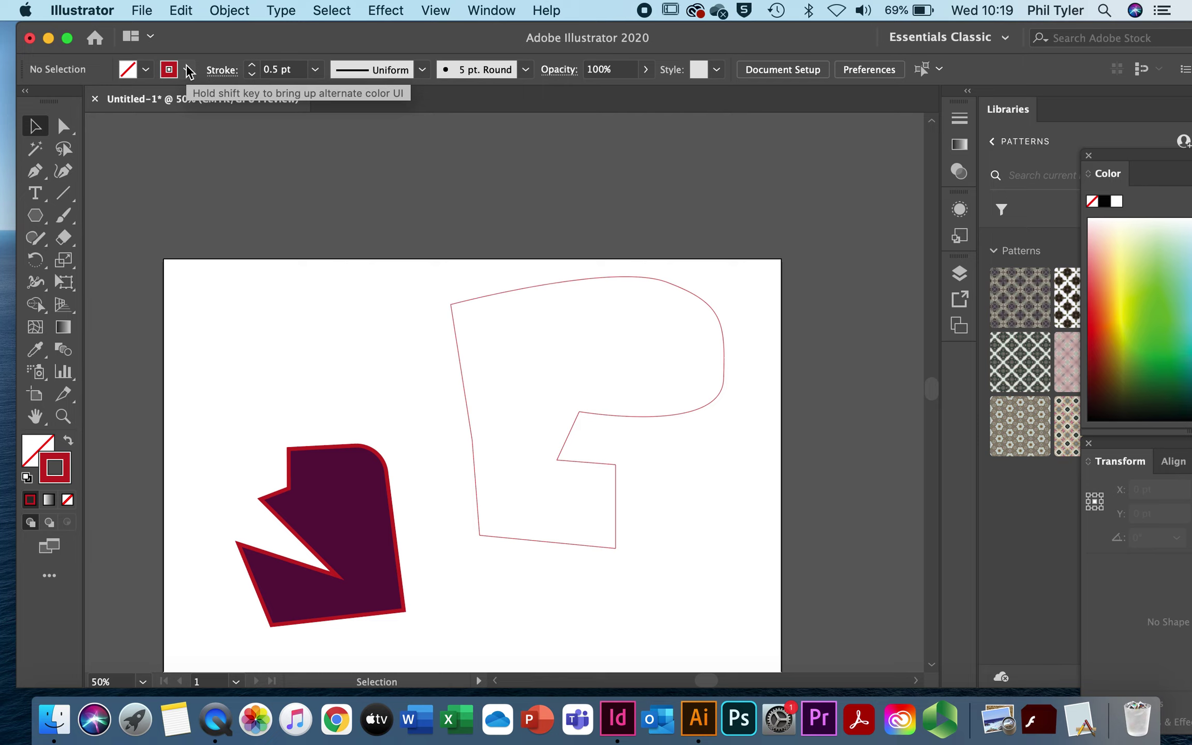
{"action": "left_click", "coordinate": [504, 296]}
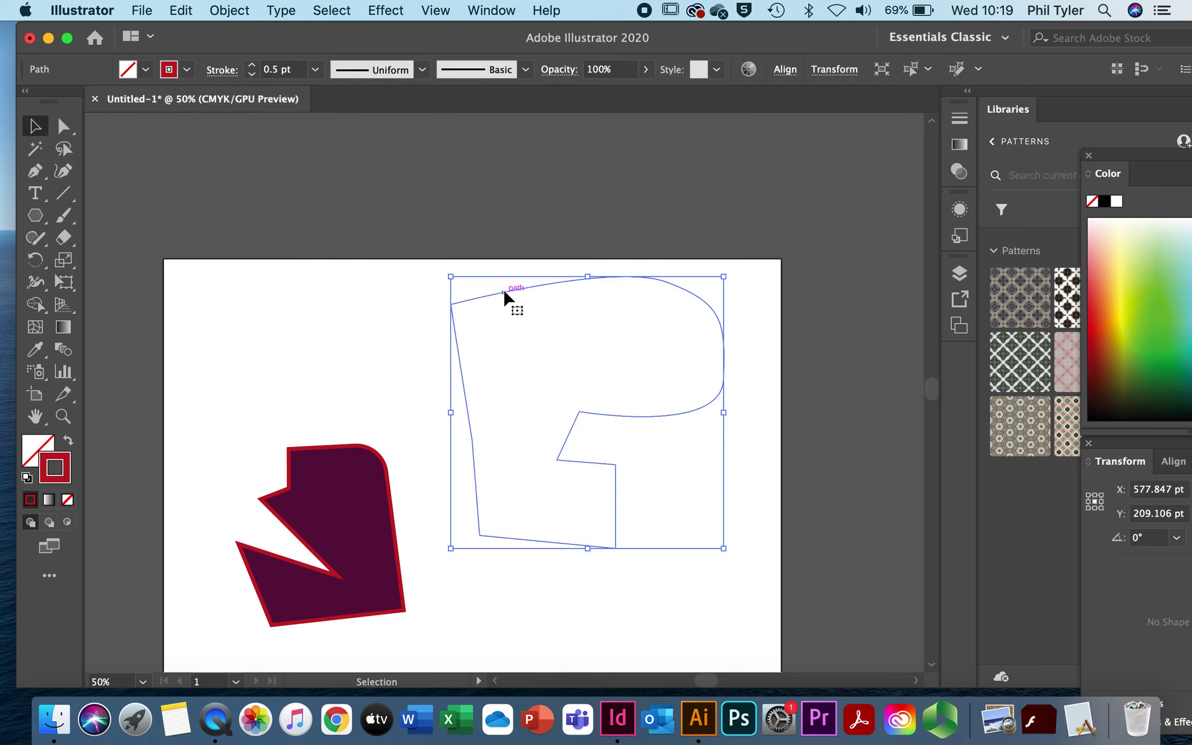
{"action": "key", "text": "Delete"}
{"action": "left_click", "coordinate": [368, 493]}
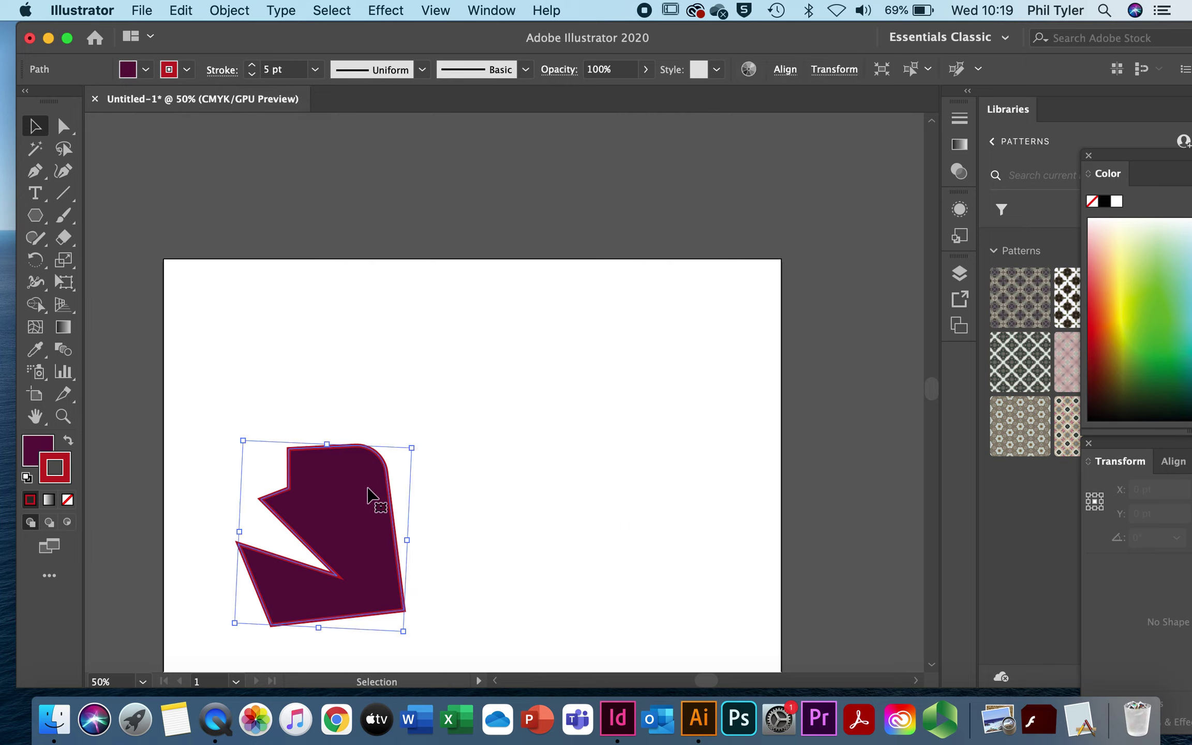
{"action": "key", "text": "Delete"}
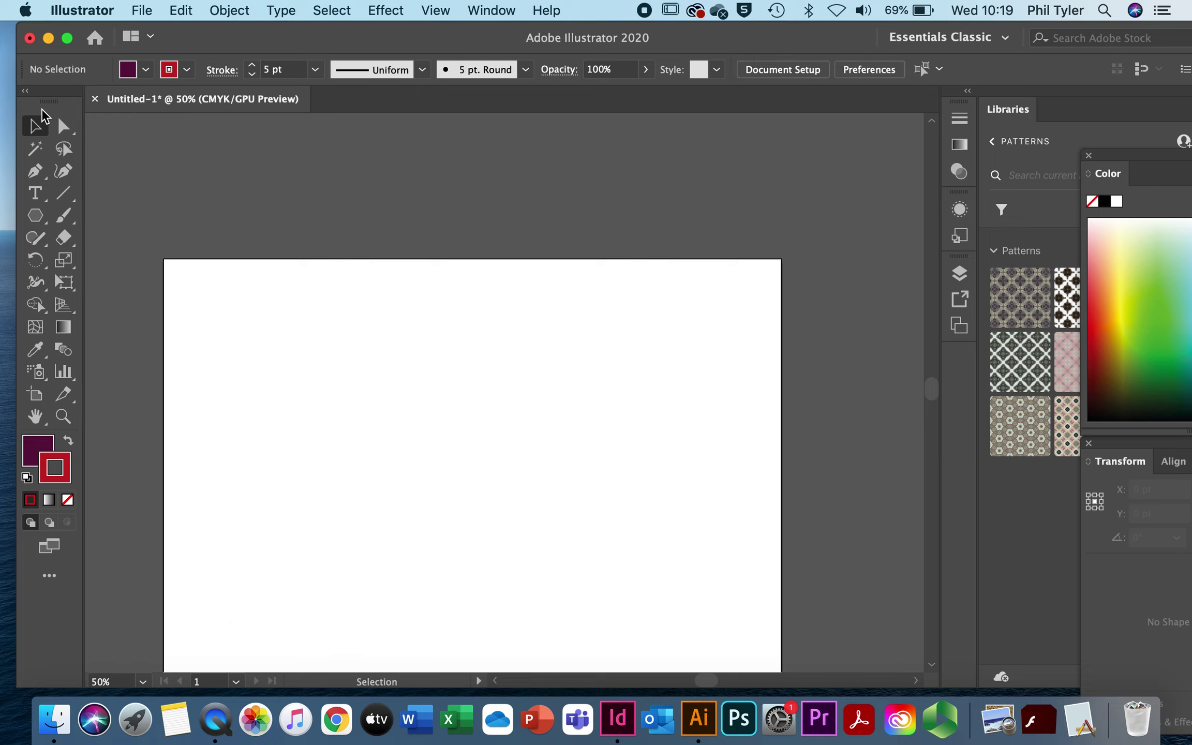